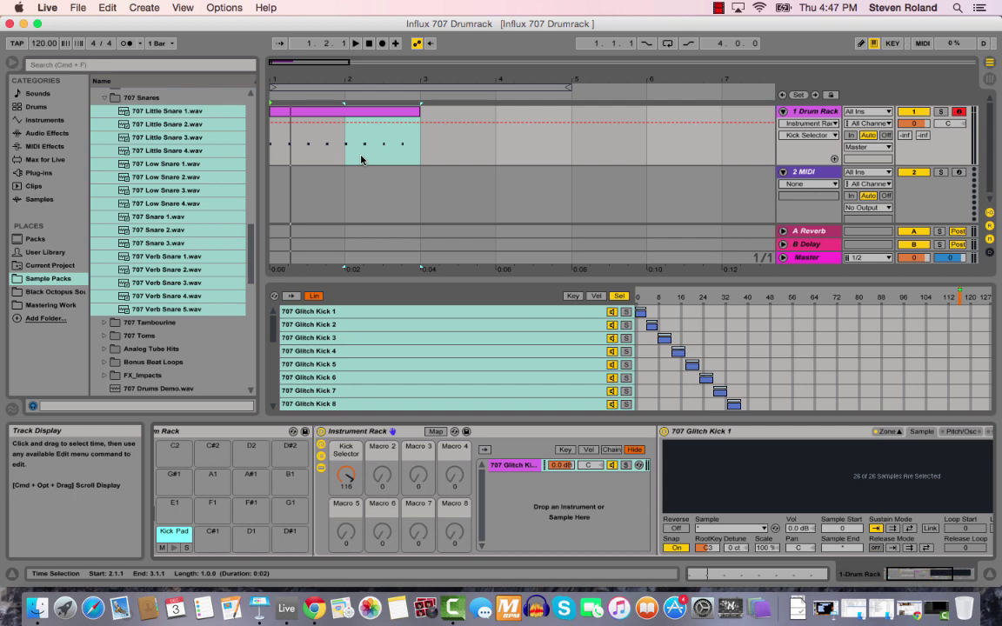
{"action": "left_click", "coordinate": [277, 150]}
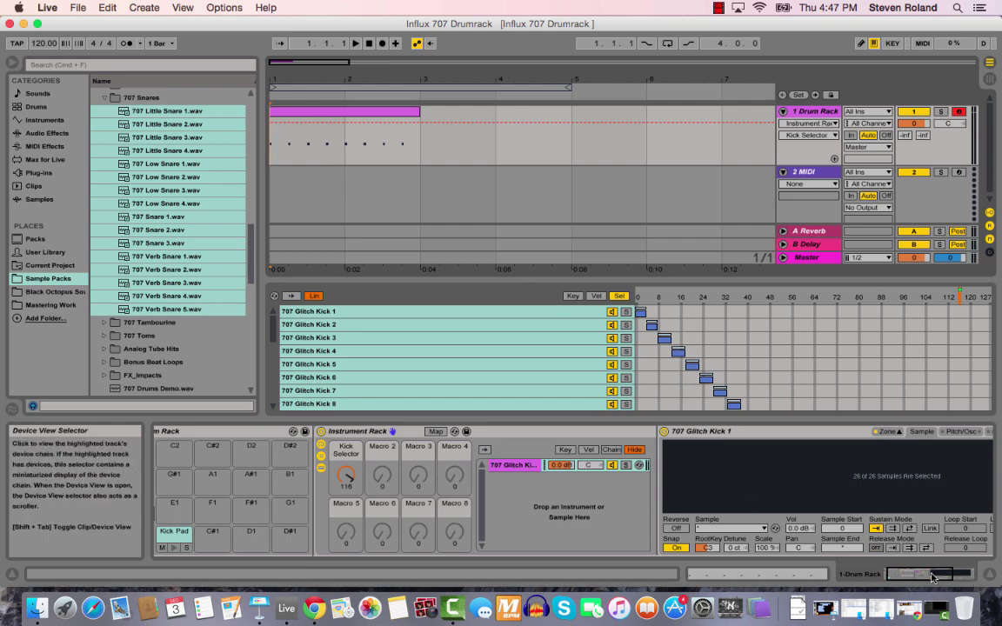
{"action": "left_click", "coordinate": [873, 577]}
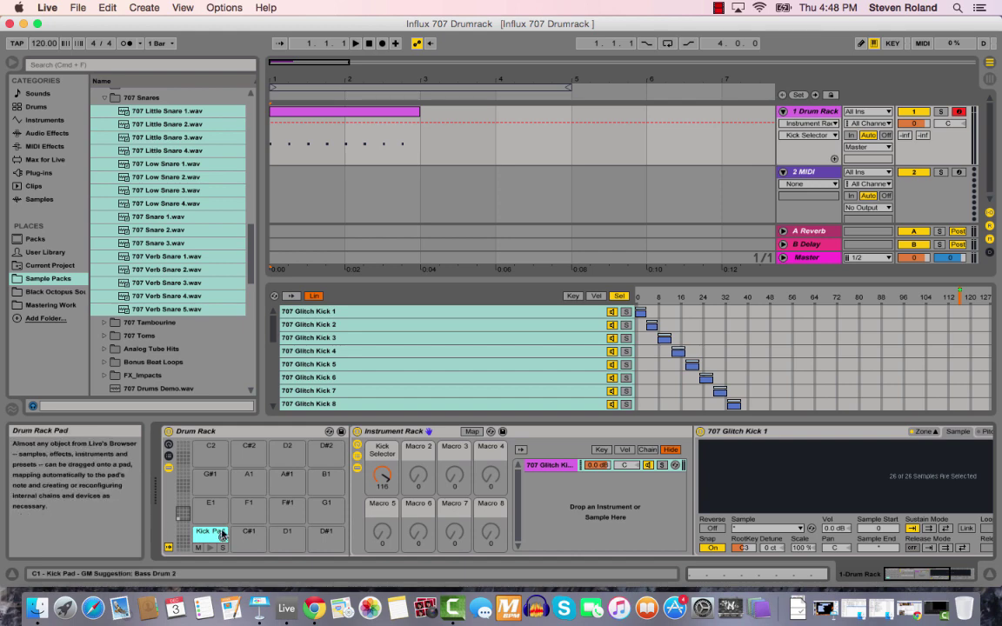
{"action": "left_click", "coordinate": [152, 112]}
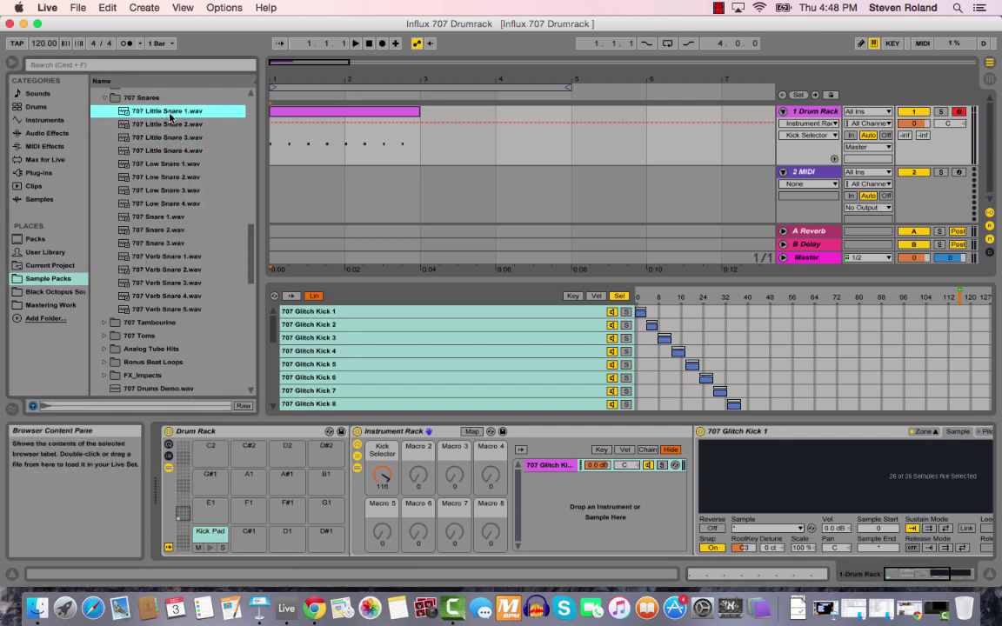
{"action": "left_click_drag", "start_coordinate": [171, 115], "coordinate": [280, 540]}
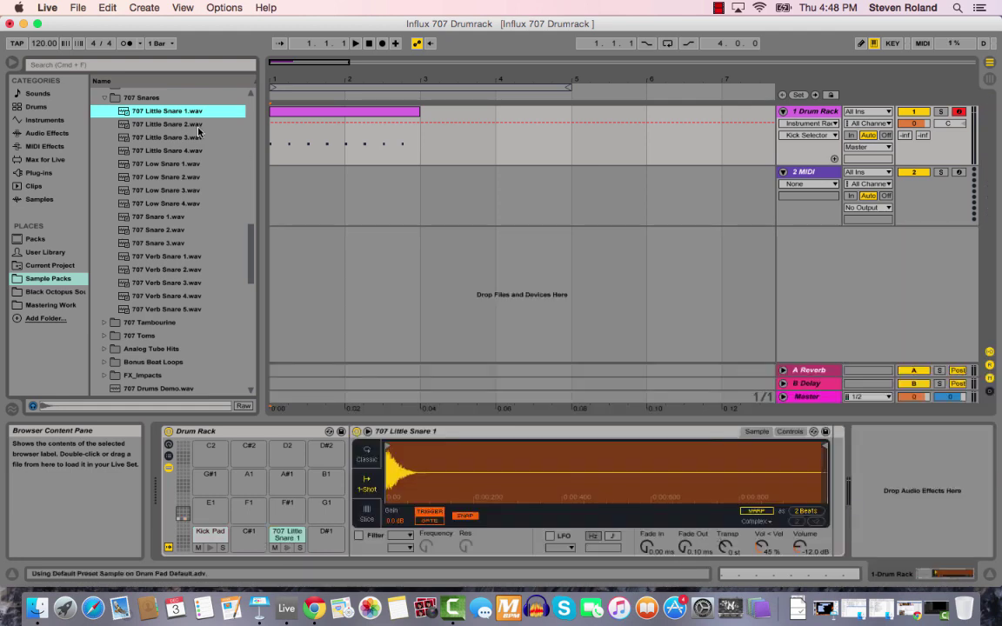
{"action": "left_click", "coordinate": [182, 311], "text": "shift"}
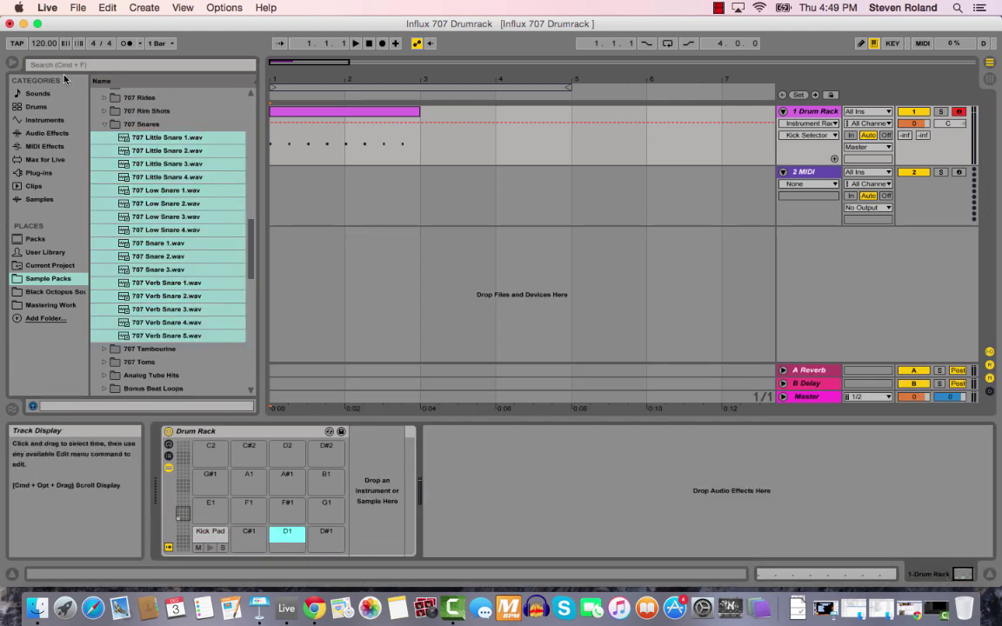
Step: Load 707 Little Snare 1.wav onto the Drum Rack's D1 pad and convert its Simpler to Sampler
{"action": "left_click", "coordinate": [169, 138]}
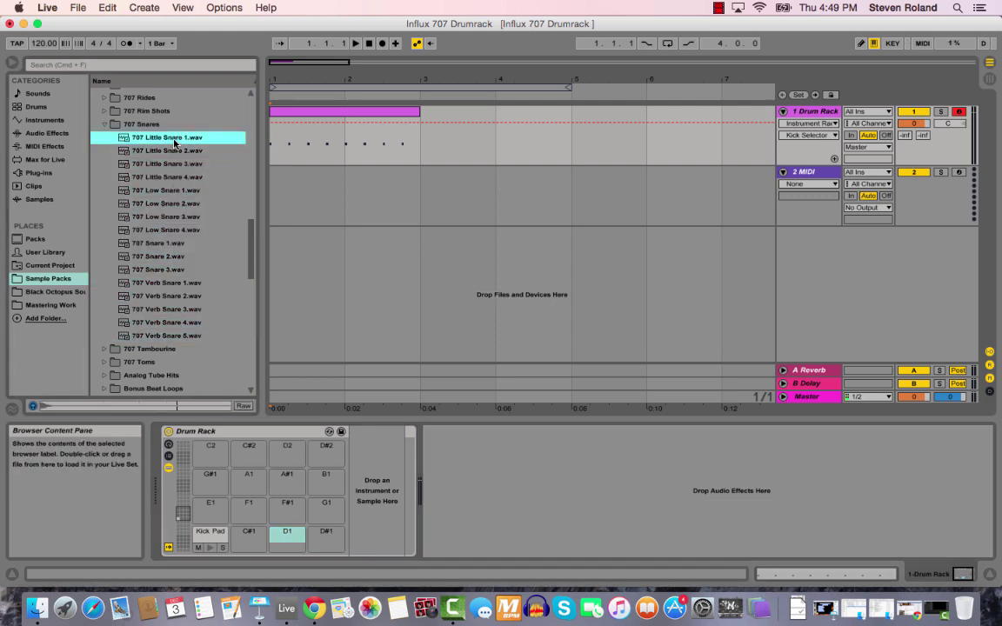
{"action": "left_click_drag", "start_coordinate": [174, 143], "coordinate": [275, 538]}
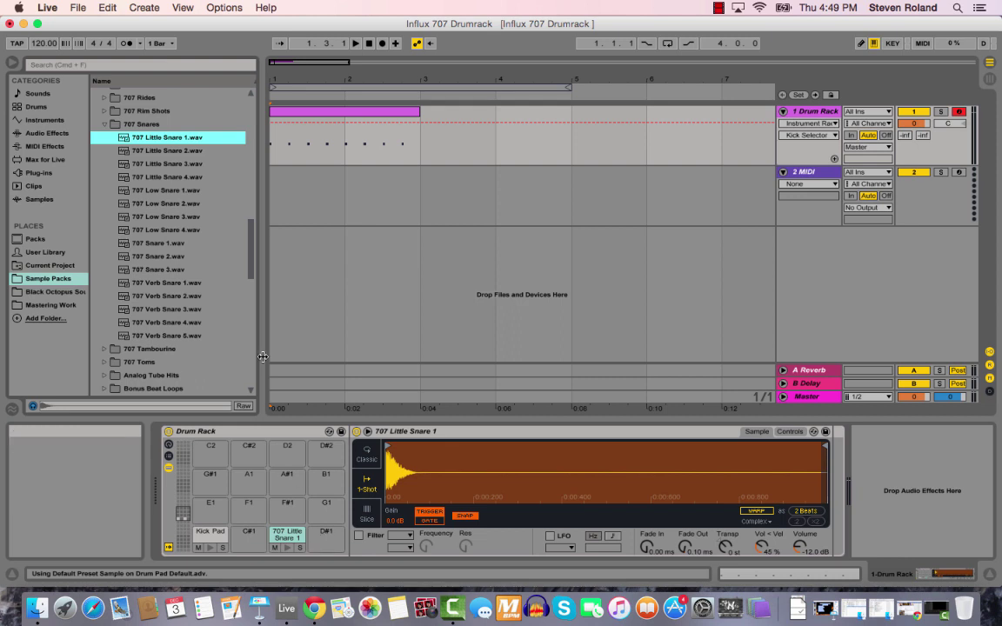
{"action": "left_click", "coordinate": [475, 434]}
{"action": "right_click", "coordinate": [476, 434]}
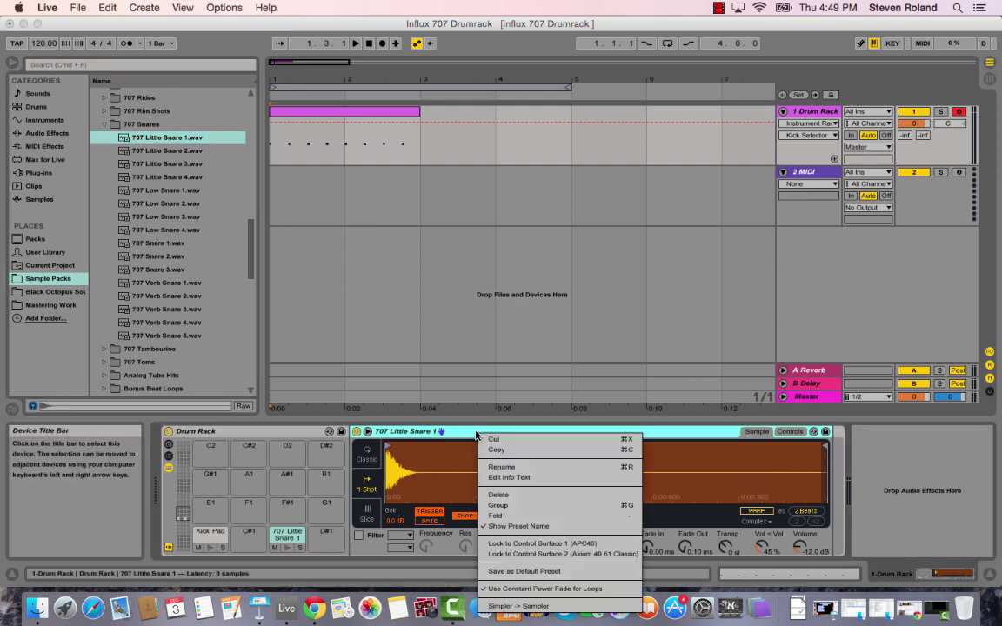
{"action": "left_click", "coordinate": [512, 606]}
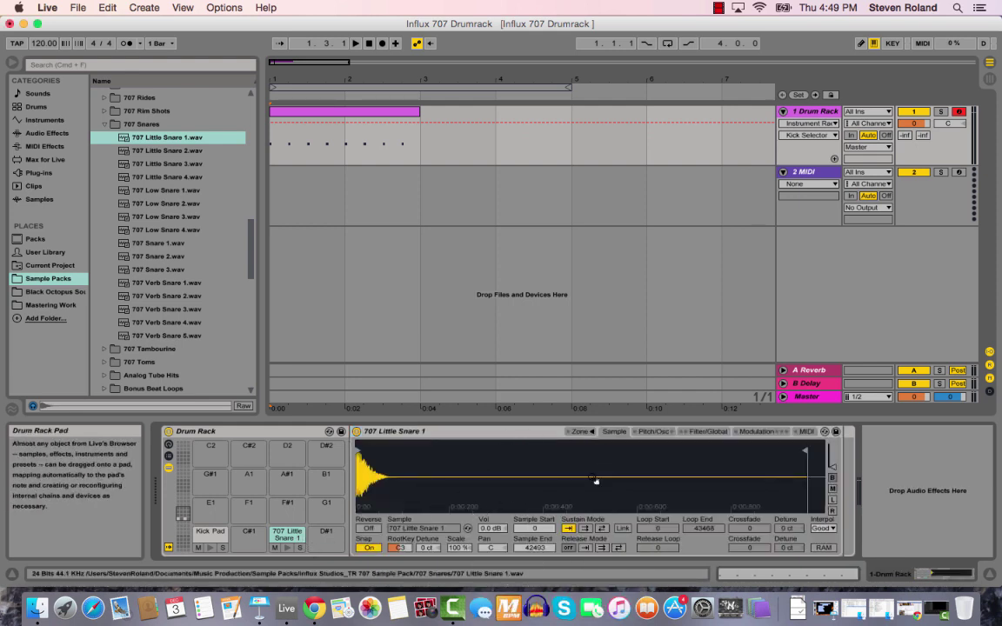
Step: Add the remaining snares, 707 Little Snare 2 through 707 Verb Snare 5, to the snare Sampler's layers in the zone editor
{"action": "left_click", "coordinate": [575, 432]}
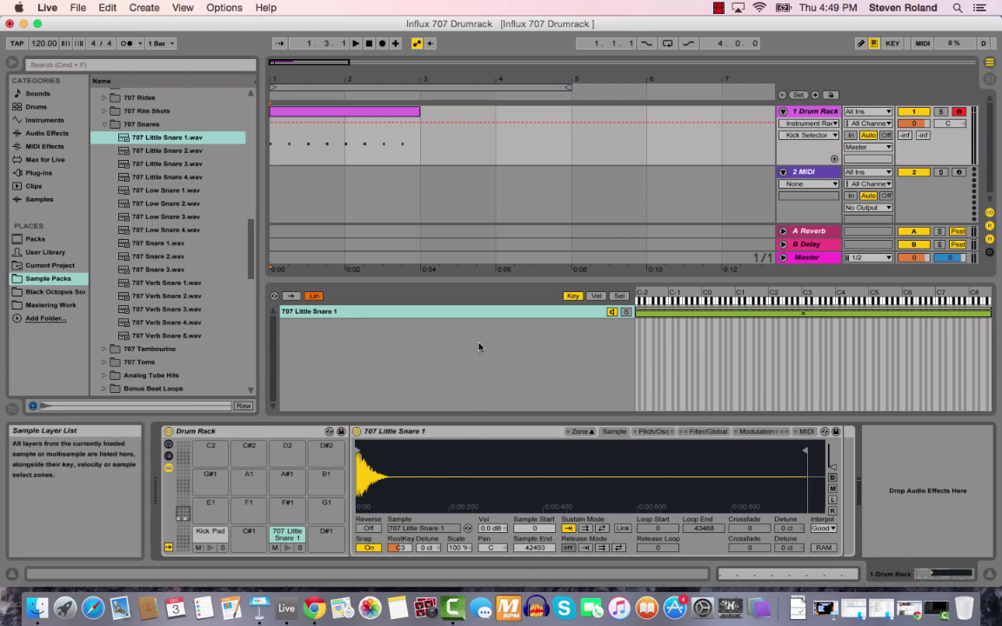
{"action": "left_click", "coordinate": [168, 153]}
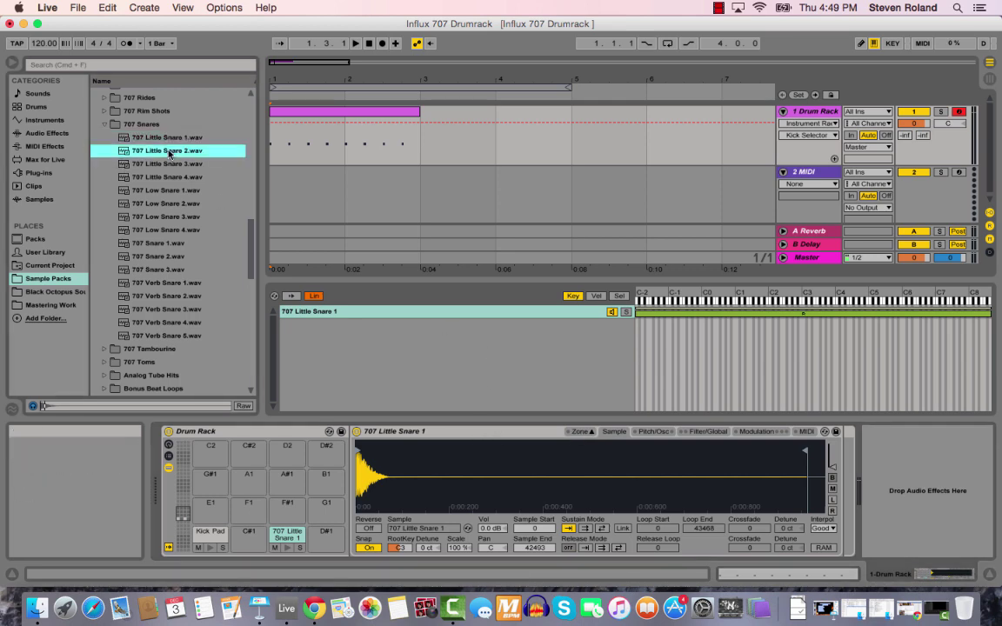
{"action": "key", "text": "shift+Down"}
{"action": "key", "text": "shift+Down"}
{"action": "key", "text": "shift+Down"}
{"action": "key", "text": "shift+Down"}
{"action": "key", "text": "shift+Down"}
{"action": "key", "text": "shift+Down"}
{"action": "key", "text": "shift+Down"}
{"action": "key", "text": "shift+Down"}
{"action": "key", "text": "shift+Down"}
{"action": "key", "text": "shift+Down"}
{"action": "key", "text": "shift+Down"}
{"action": "key", "text": "shift+Down"}
{"action": "key", "text": "shift+Down"}
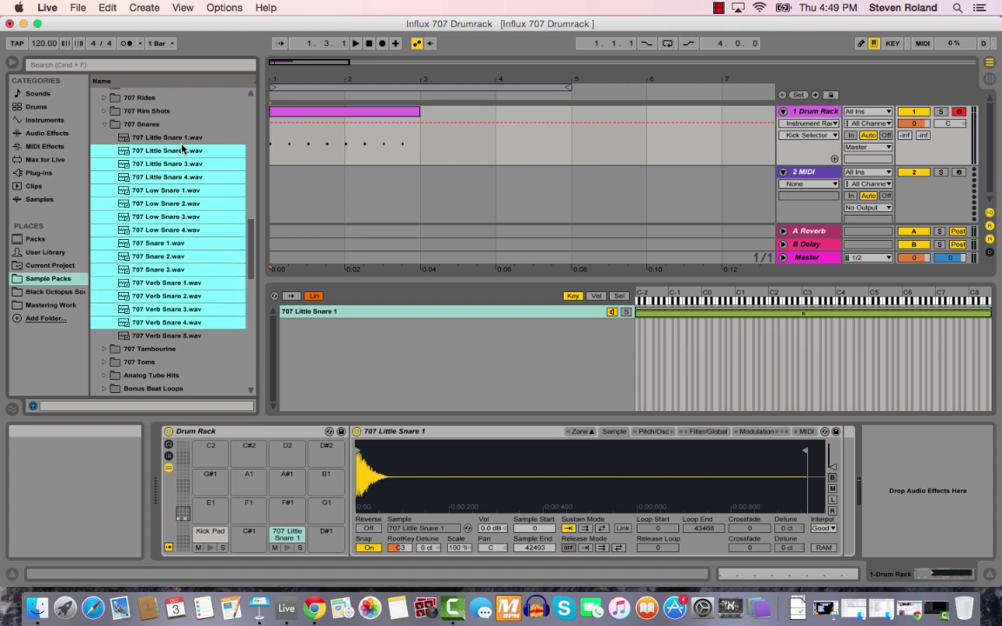
{"action": "key", "text": "shift+Down"}
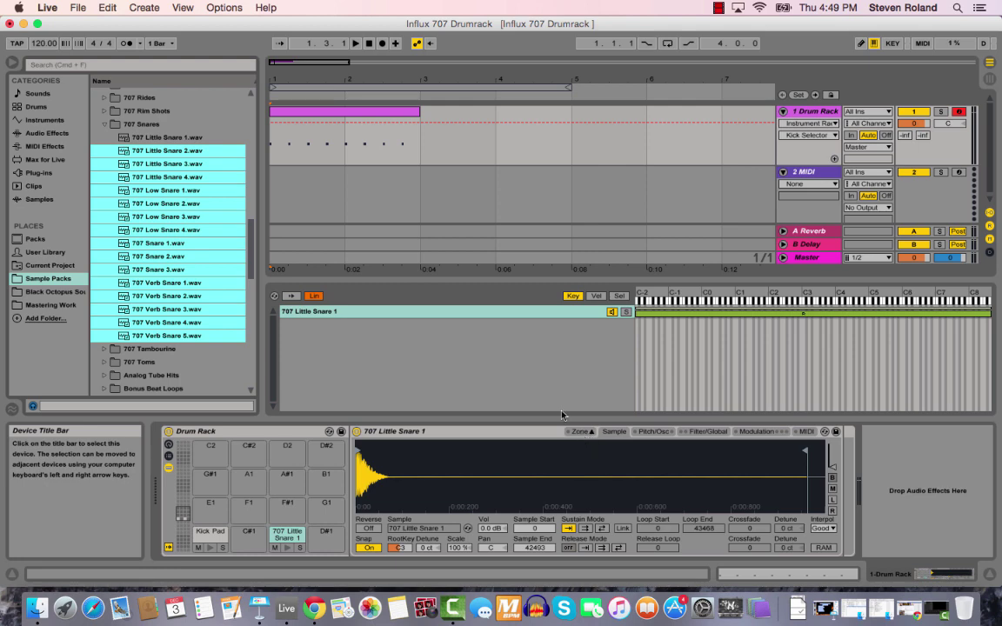
{"action": "left_click_drag", "start_coordinate": [148, 152], "coordinate": [395, 360]}
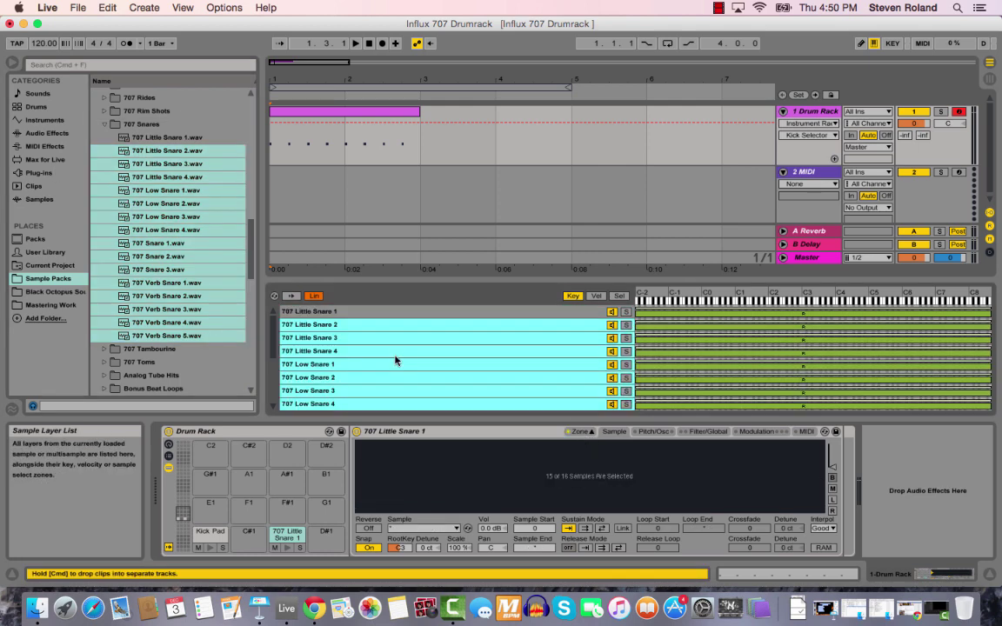
Step: Distribute the sample select ranges of all snare layers equally across the Sampler's zone editor
{"action": "left_click", "coordinate": [619, 296]}
{"action": "right_click", "coordinate": [686, 300]}
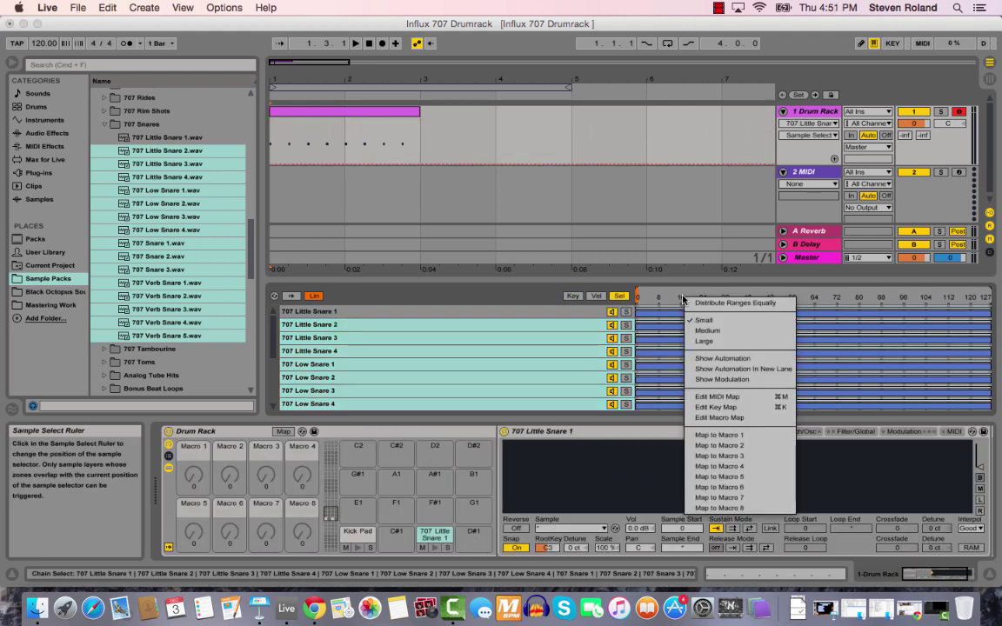
{"action": "left_click", "coordinate": [485, 318]}
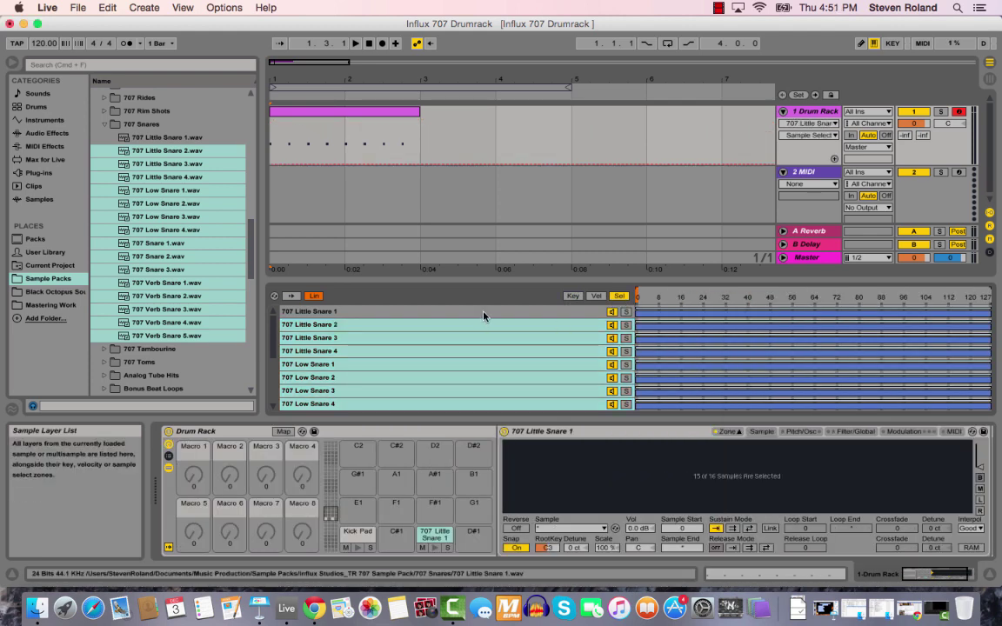
{"action": "left_click", "coordinate": [485, 316]}
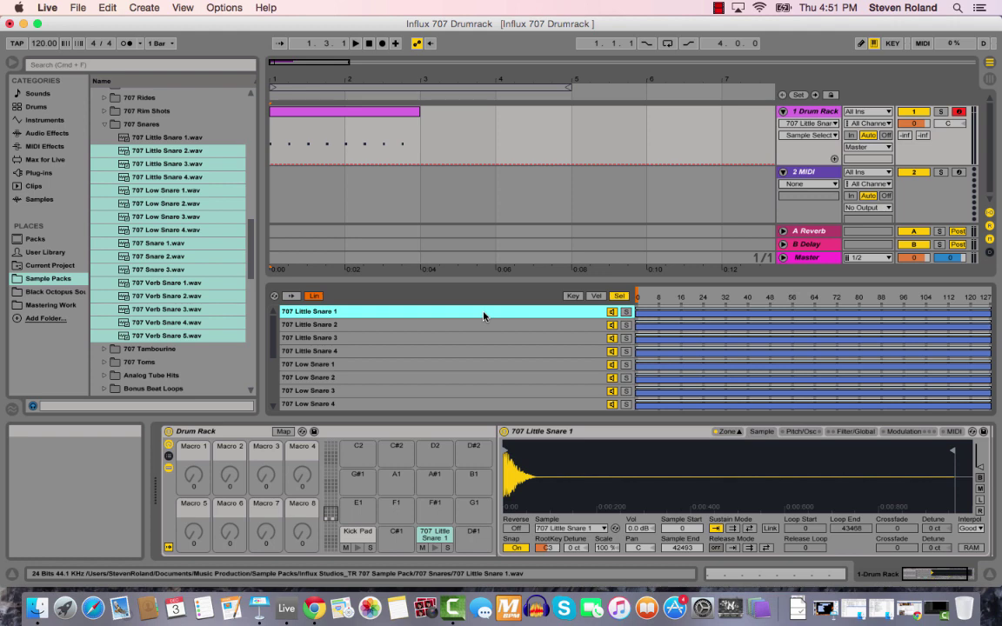
{"action": "left_click", "coordinate": [478, 365]}
{"action": "key", "text": "super+a"}
{"action": "right_click", "coordinate": [746, 290]}
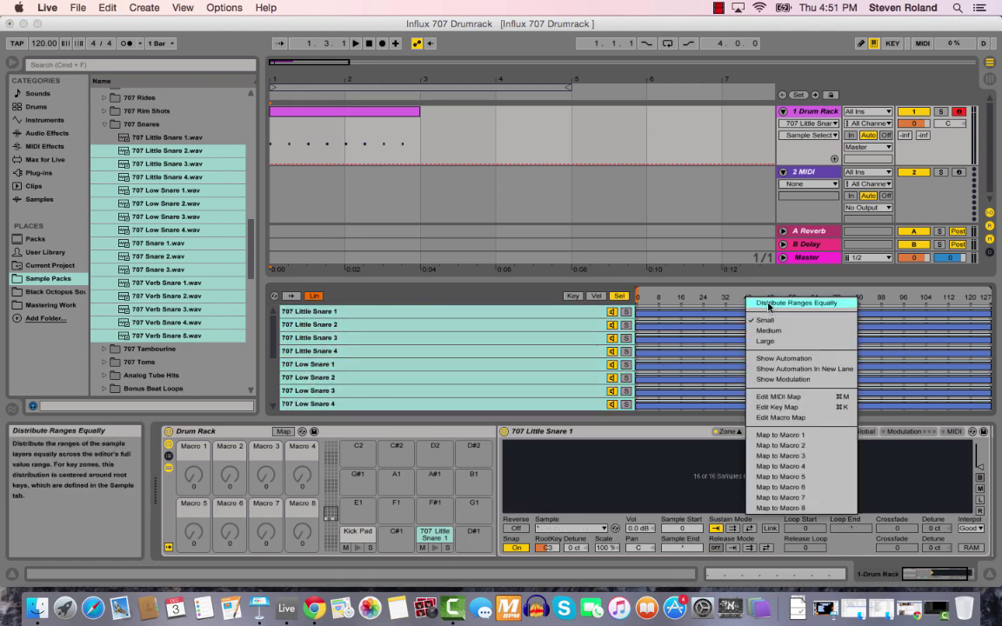
{"action": "left_click", "coordinate": [766, 293]}
{"action": "scroll", "coordinate": [661, 345], "scroll_direction": "down", "scroll_amount": 5}
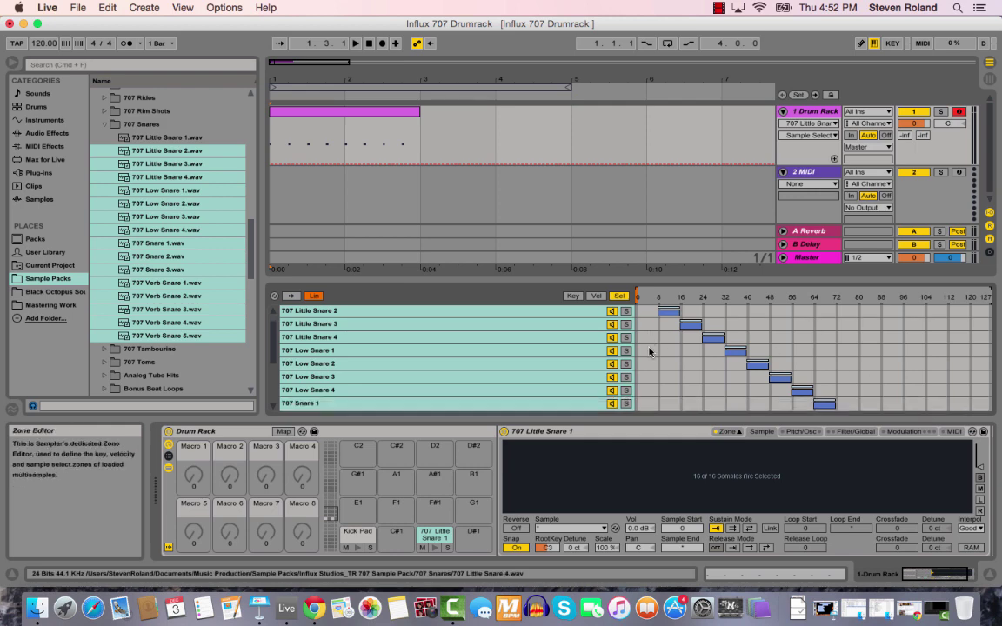
{"action": "scroll", "coordinate": [664, 345], "scroll_direction": "up", "scroll_amount": 5}
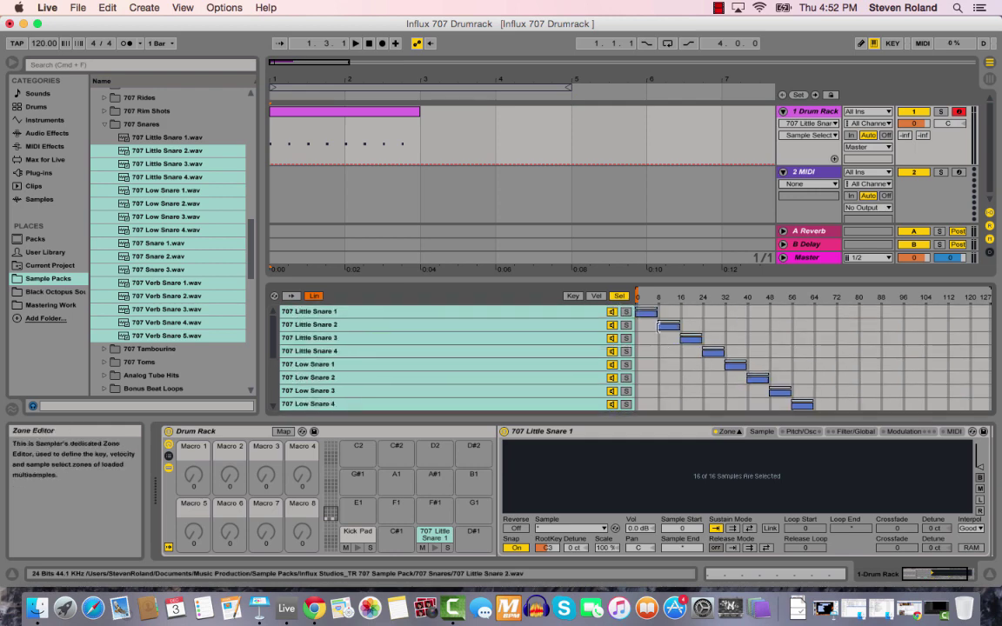
{"action": "scroll", "coordinate": [788, 352], "scroll_direction": "down", "scroll_amount": 5}
{"action": "scroll", "coordinate": [788, 353], "scroll_direction": "up", "scroll_amount": 5}
{"action": "scroll", "coordinate": [644, 392], "scroll_direction": "down", "scroll_amount": 5}
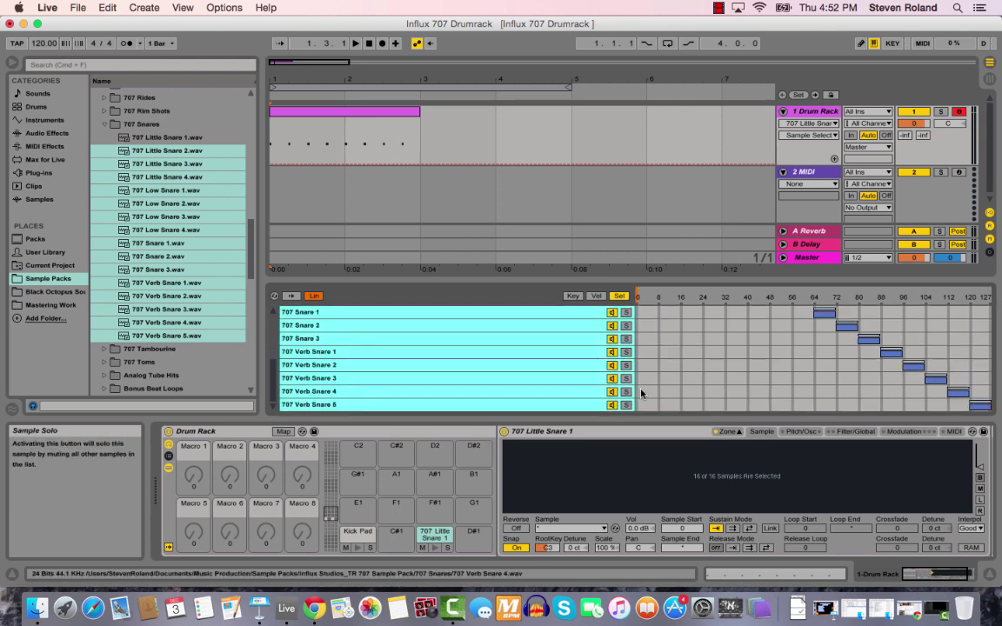
{"action": "scroll", "coordinate": [644, 394], "scroll_direction": "up", "scroll_amount": 5}
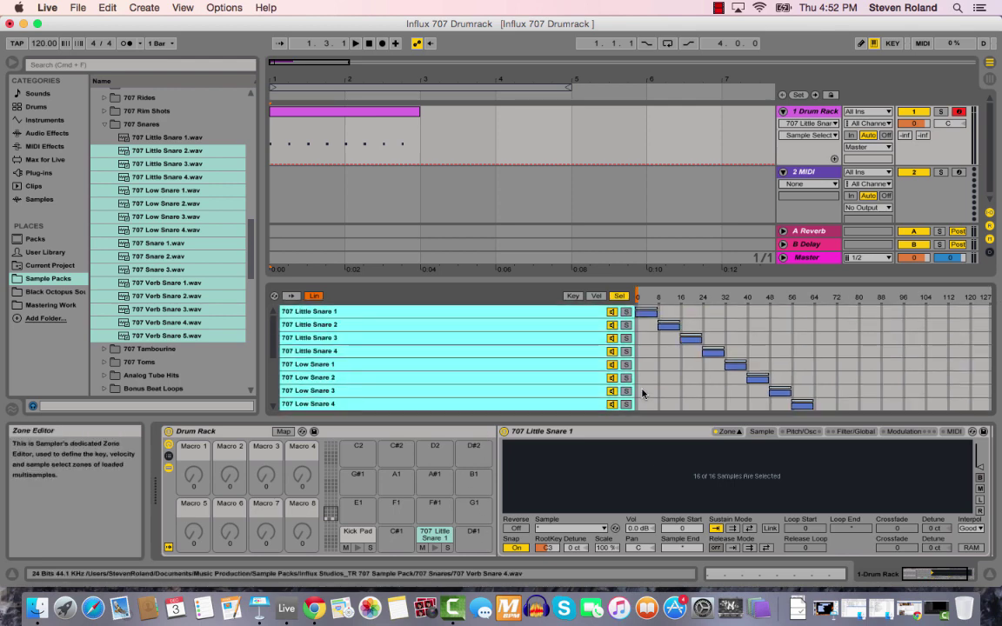
Step: Group the snare Sampler into an Instrument Rack and show the rack's macro controls
{"action": "left_click", "coordinate": [651, 432]}
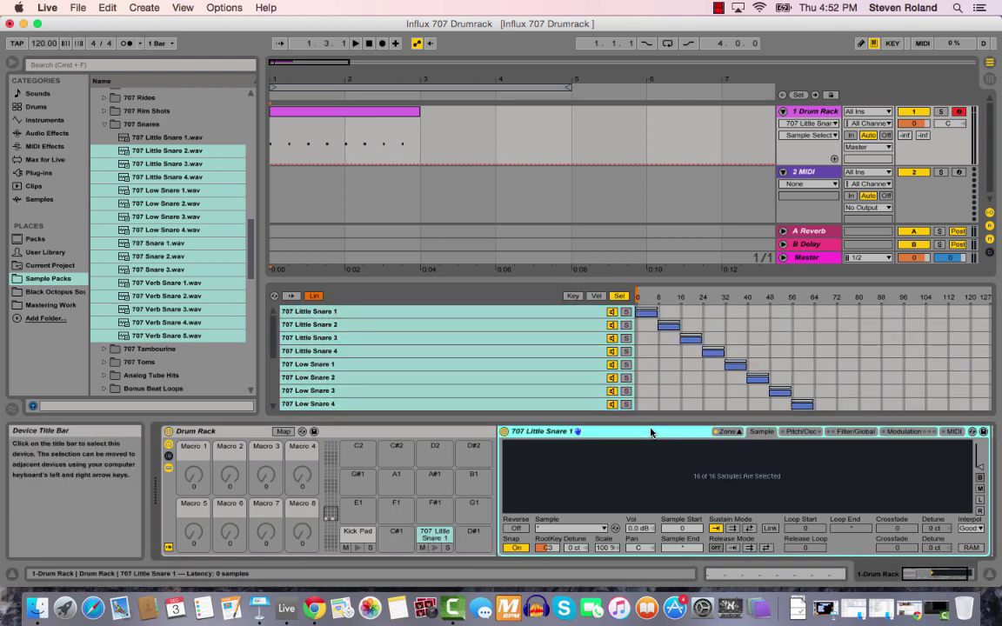
{"action": "key", "text": "super+g"}
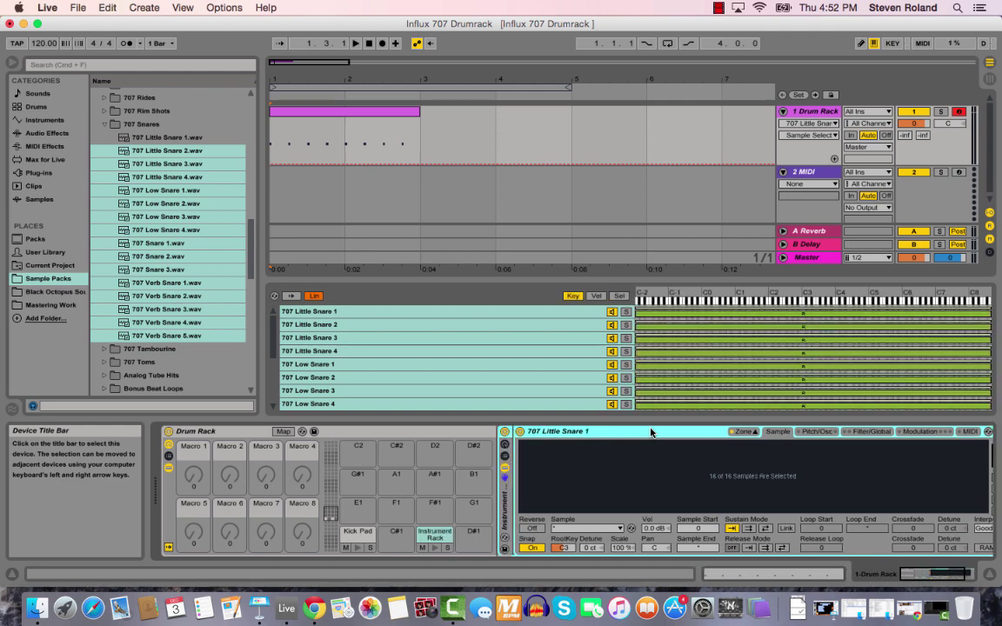
{"action": "left_click", "coordinate": [504, 444]}
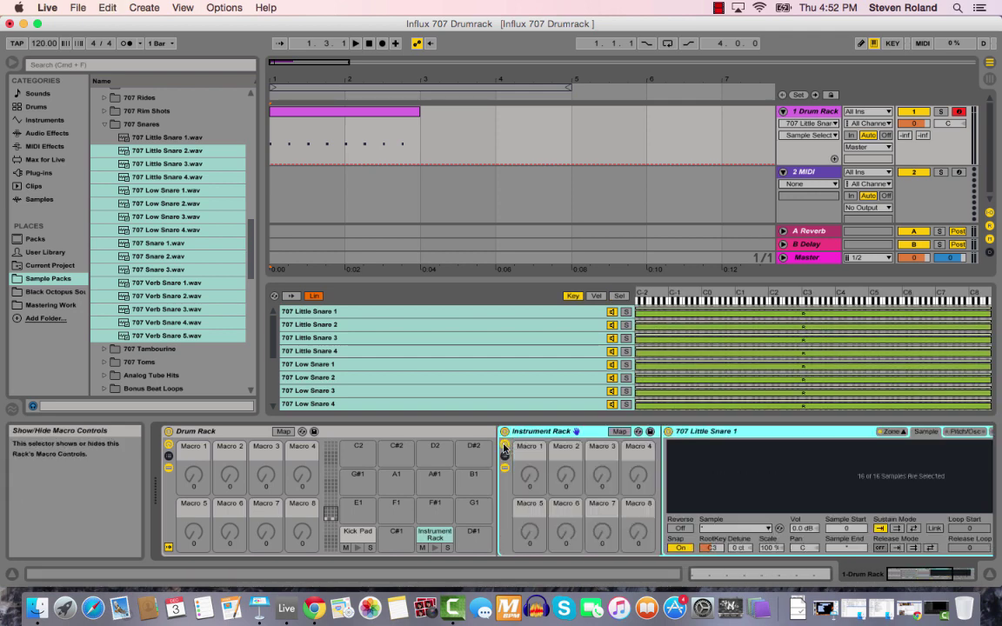
Step: Map the Sampler's sample selector to Macro 1 of the snare Instrument Rack
{"action": "left_click", "coordinate": [619, 432]}
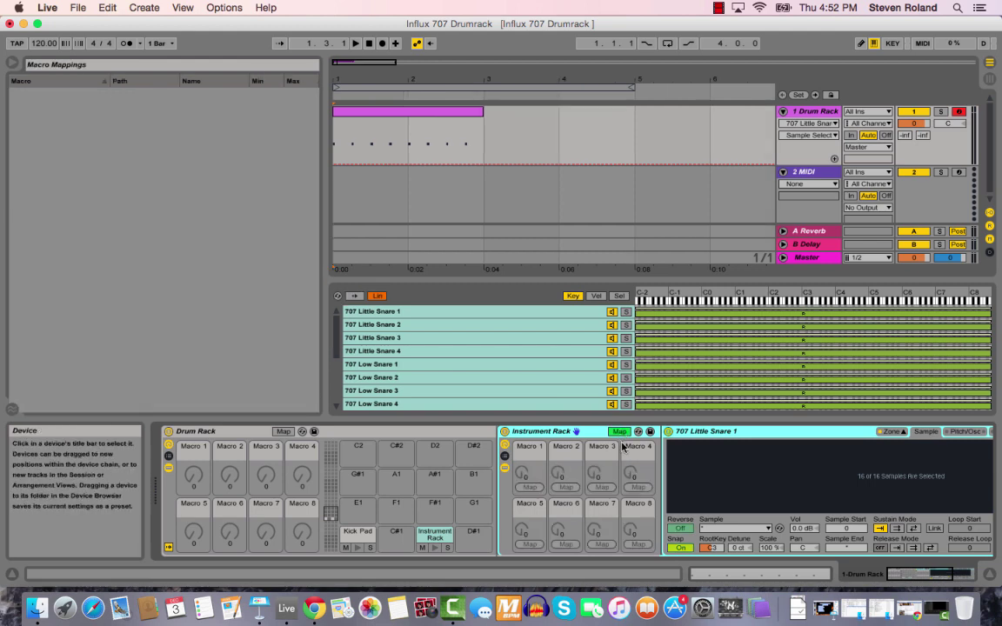
{"action": "left_click", "coordinate": [619, 296]}
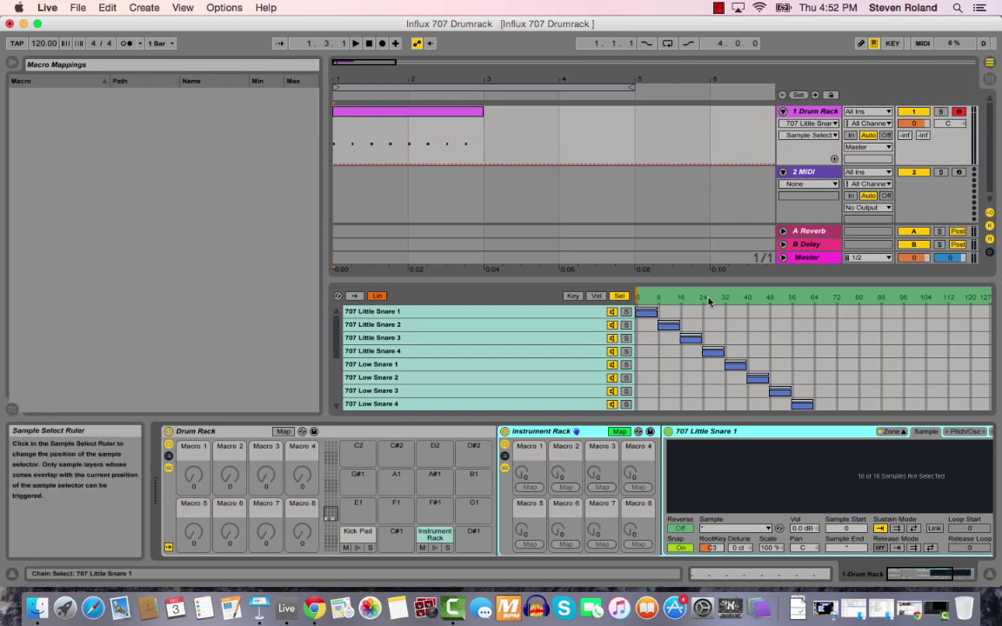
{"action": "left_click", "coordinate": [709, 298]}
{"action": "left_click", "coordinate": [530, 486]}
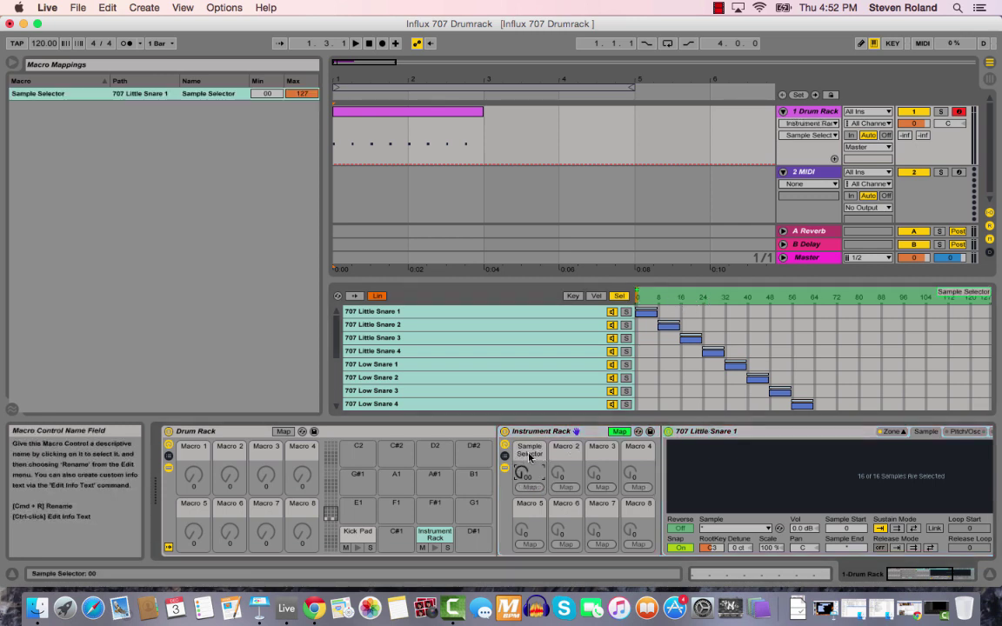
Step: Rename the mapped snare macro "Snare Select" and leave macro mapping mode
{"action": "left_click", "coordinate": [536, 451]}
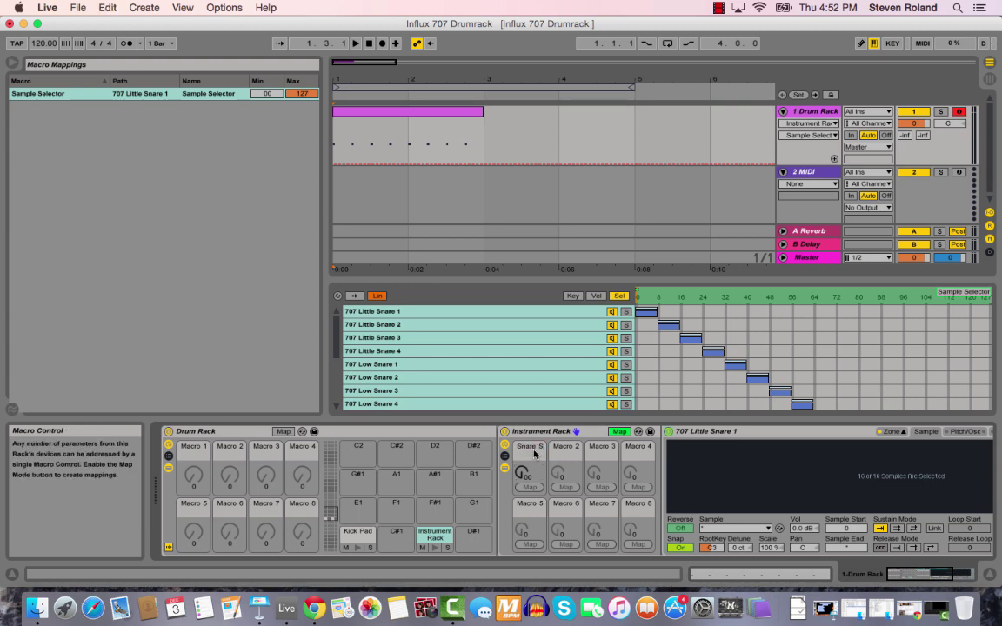
{"action": "type", "text": "Snare Select"}
{"action": "key", "text": "Return"}
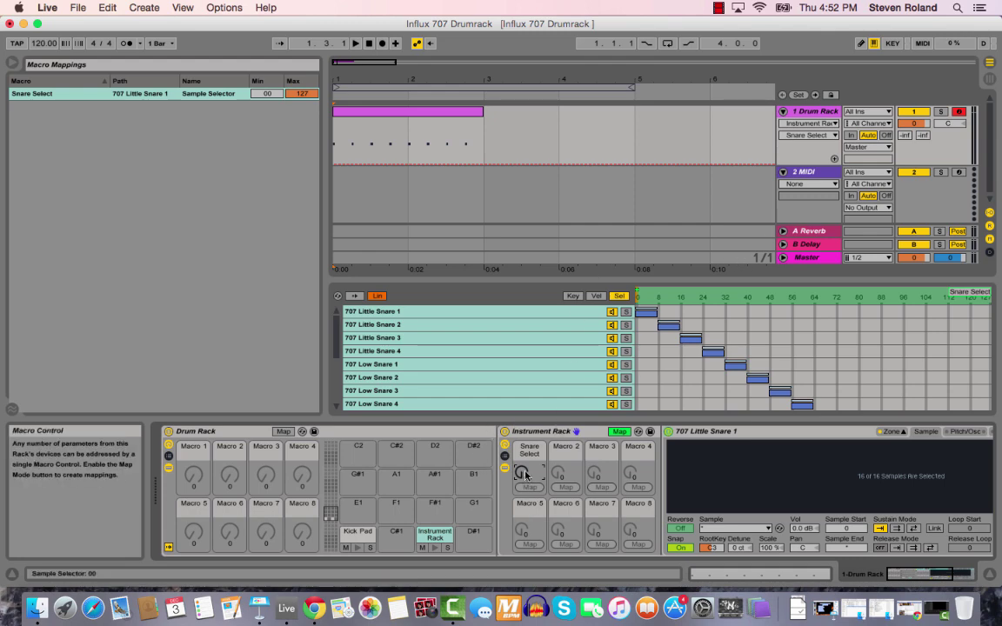
{"action": "left_click", "coordinate": [619, 431]}
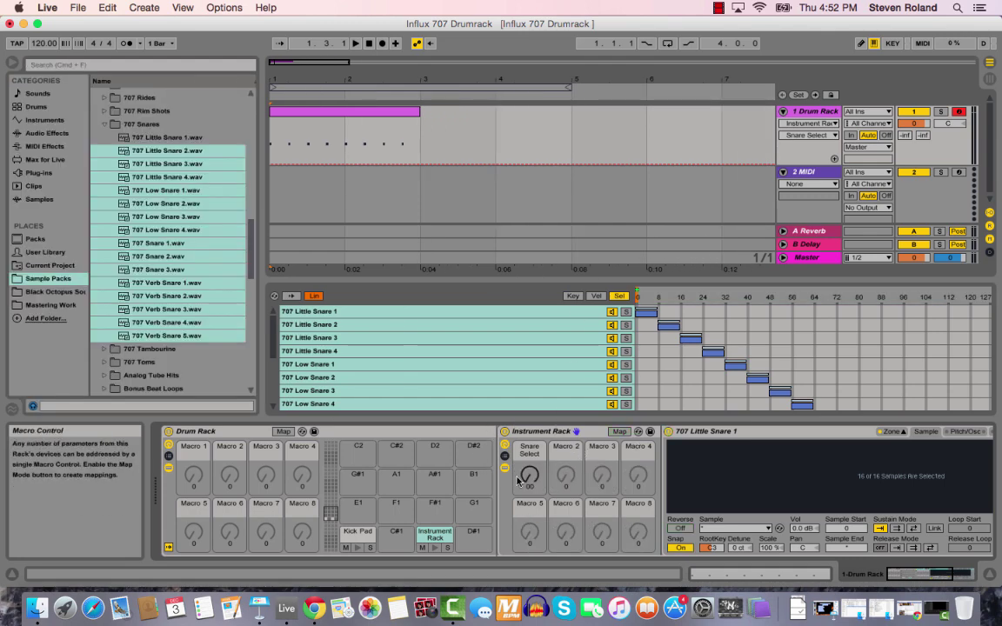
Step: Try the Snare Select macro at 74 and undo the change
{"action": "left_click_drag", "start_coordinate": [528, 475], "coordinate": [555, 476]}
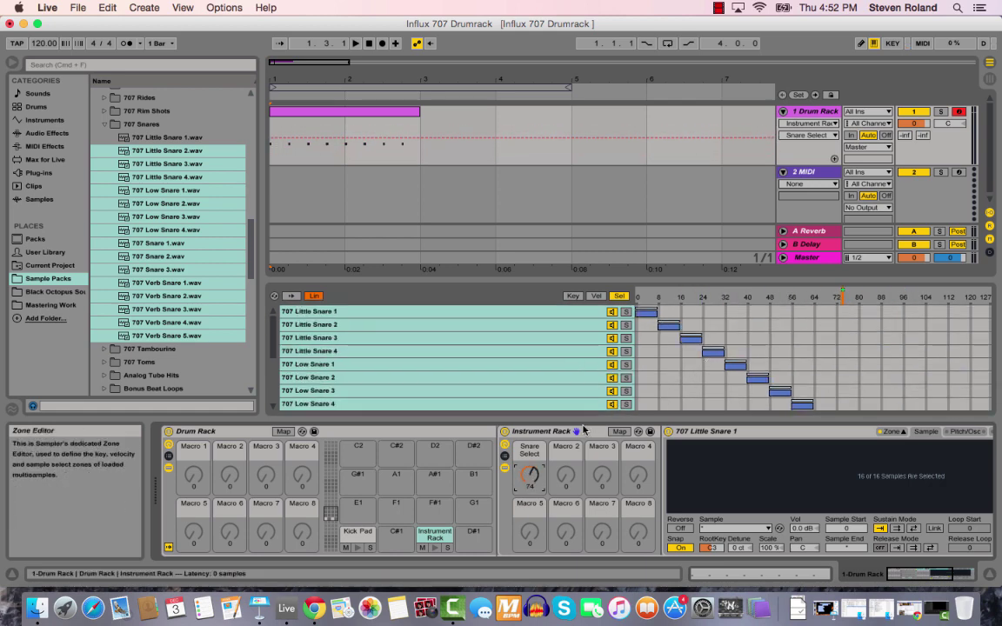
{"action": "key", "text": "super+z"}
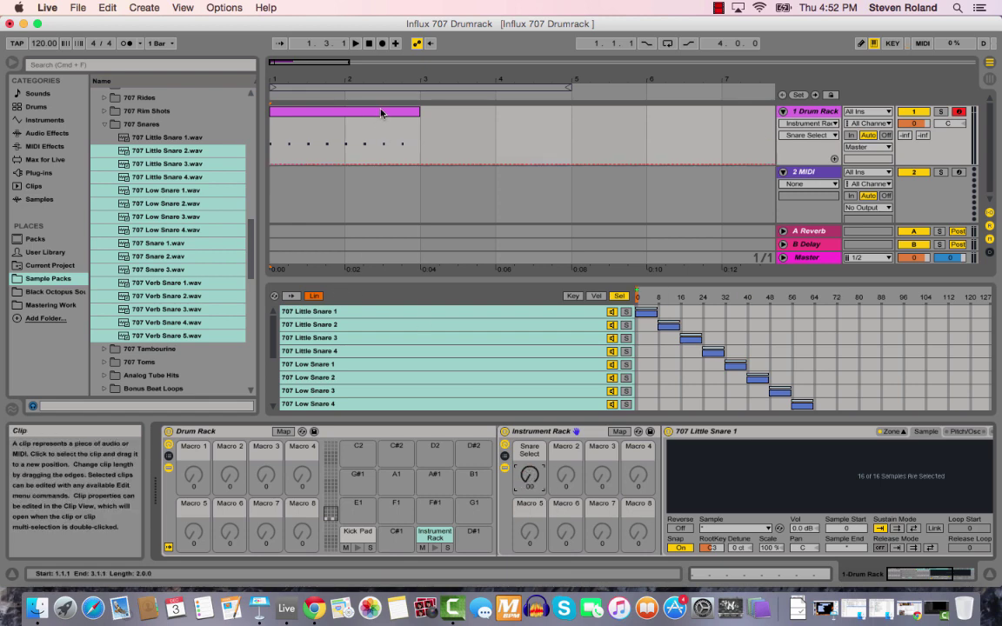
Step: Move the clip's kick notes at beats 1.2, 1.4, 2.2 and 2.4 up to the snare Instrument Rack's row
{"action": "double_click", "coordinate": [381, 114]}
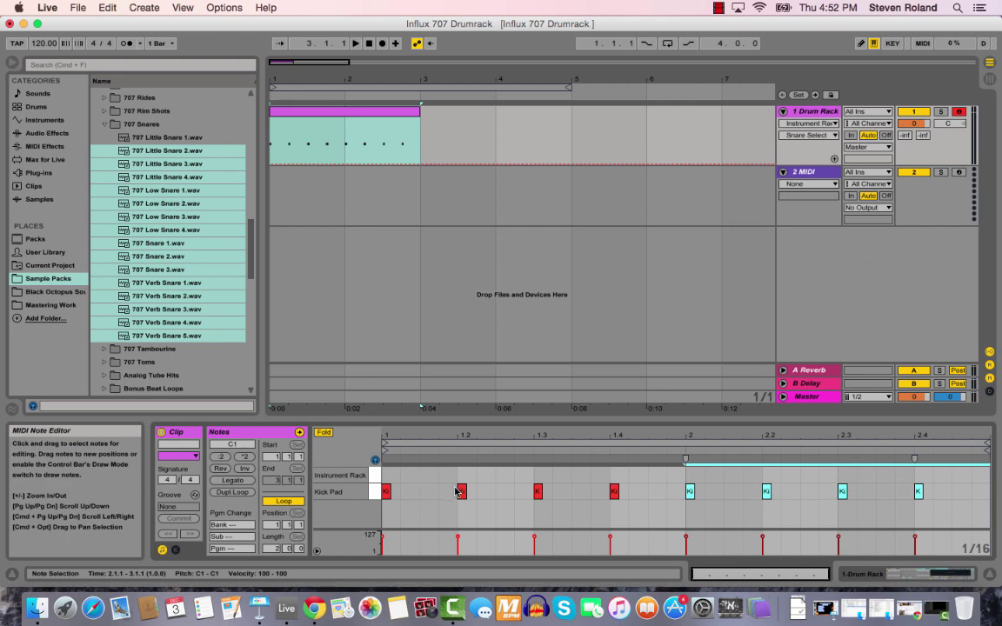
{"action": "left_click", "coordinate": [464, 492]}
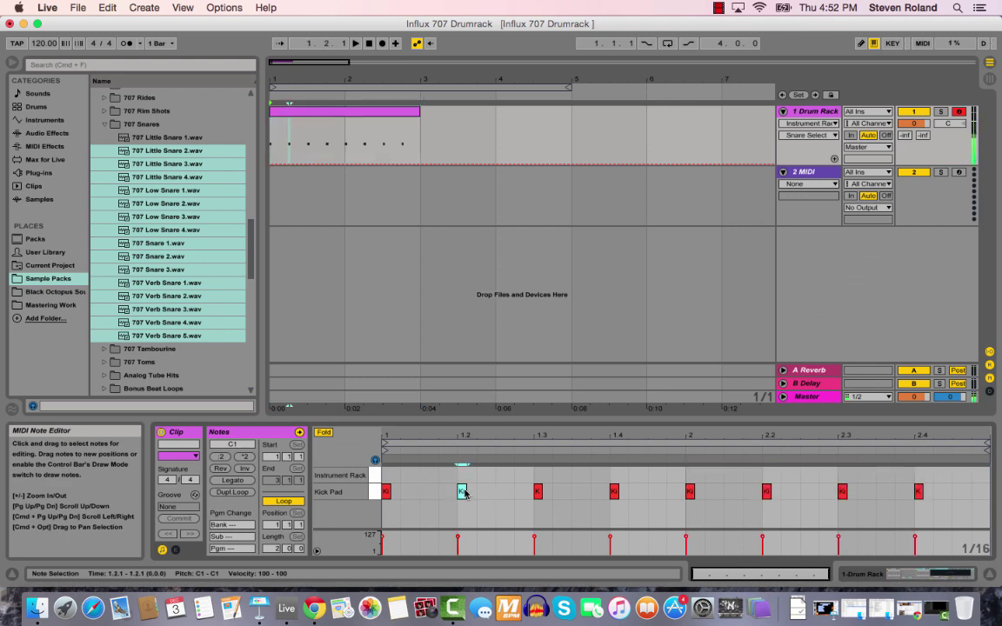
{"action": "double_click", "coordinate": [614, 474]}
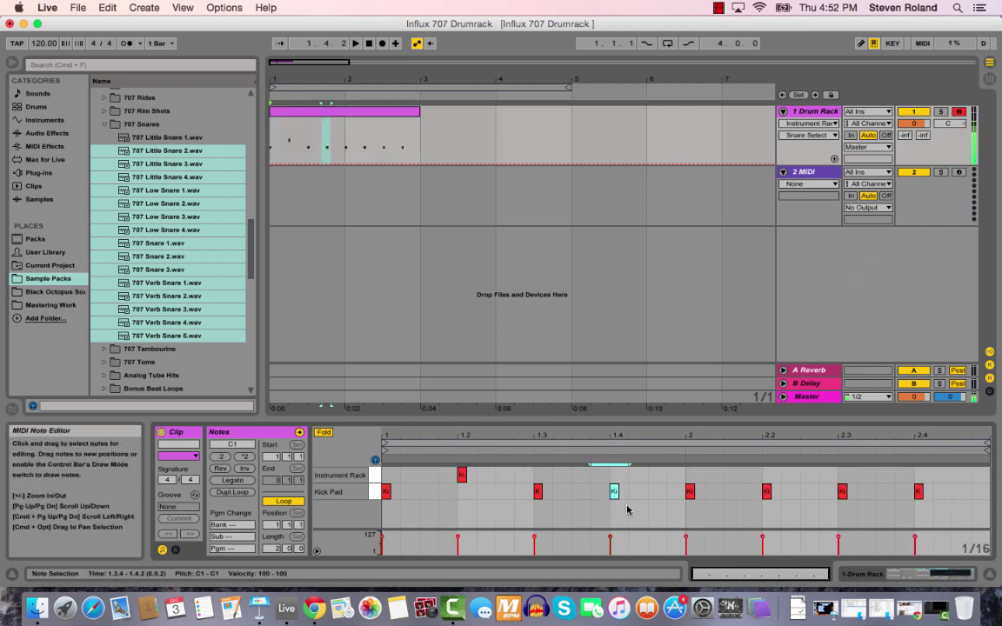
{"action": "double_click", "coordinate": [767, 474]}
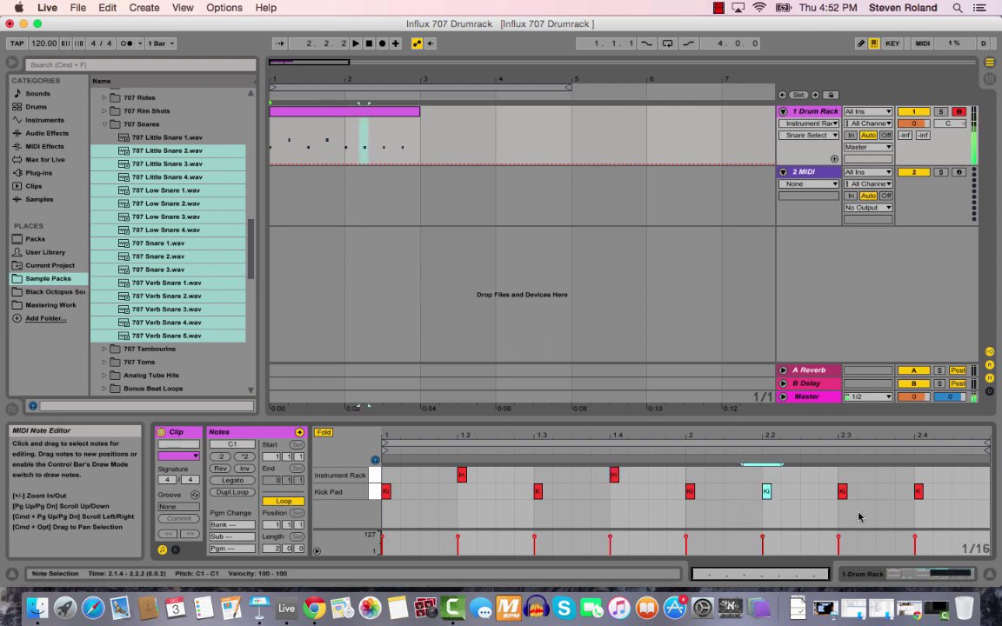
{"action": "left_click_drag", "start_coordinate": [899, 485], "coordinate": [927, 502]}
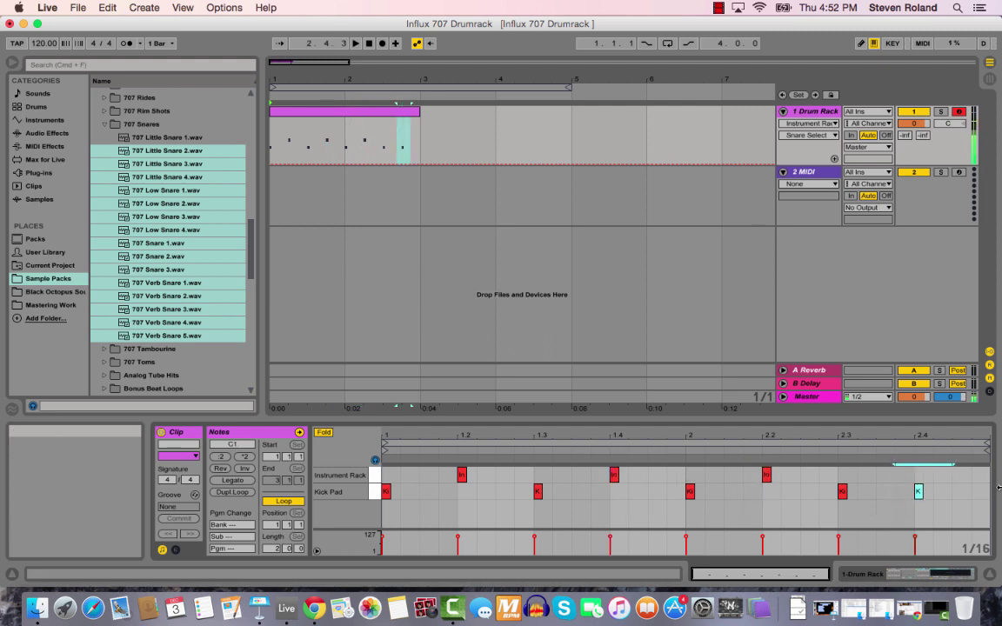
{"action": "key", "text": "Up"}
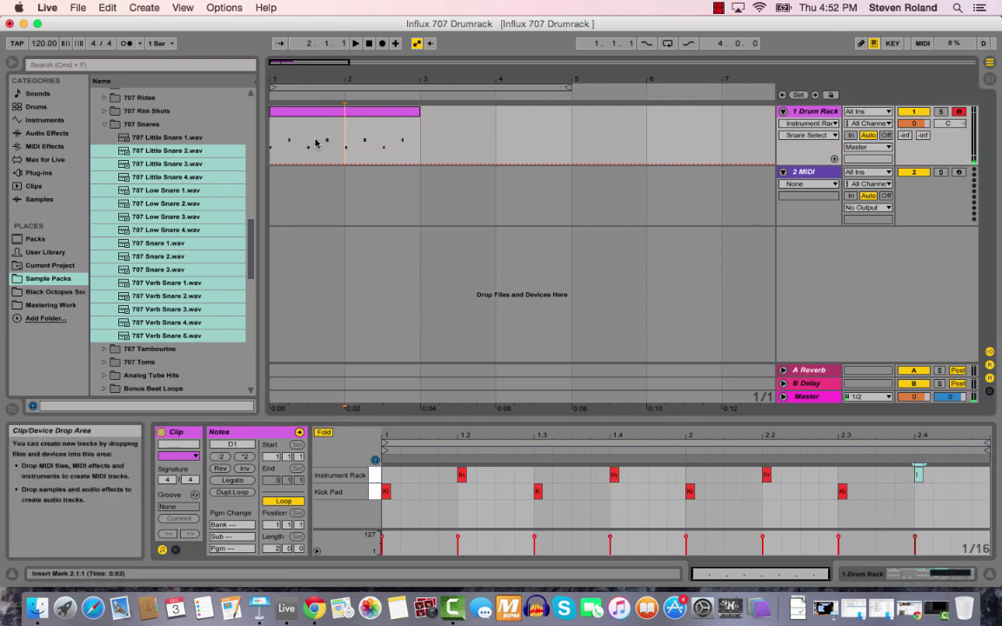
Step: Return to the track's devices and rename the snare rack's drum pad "Snare Pad"
{"action": "left_click", "coordinate": [298, 137]}
{"action": "key", "text": "shift+Tab"}
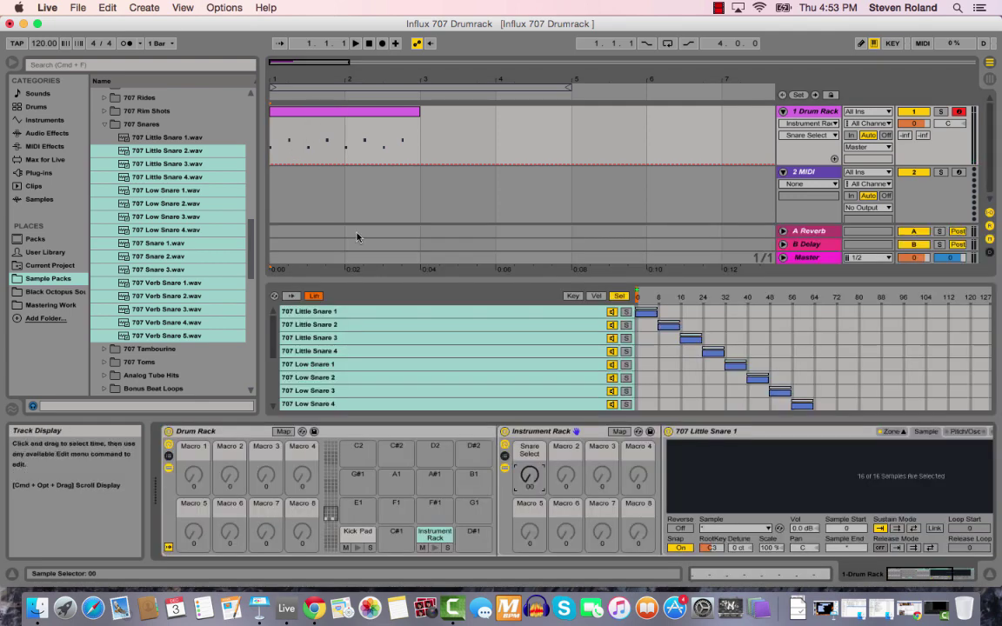
{"action": "left_click", "coordinate": [358, 532]}
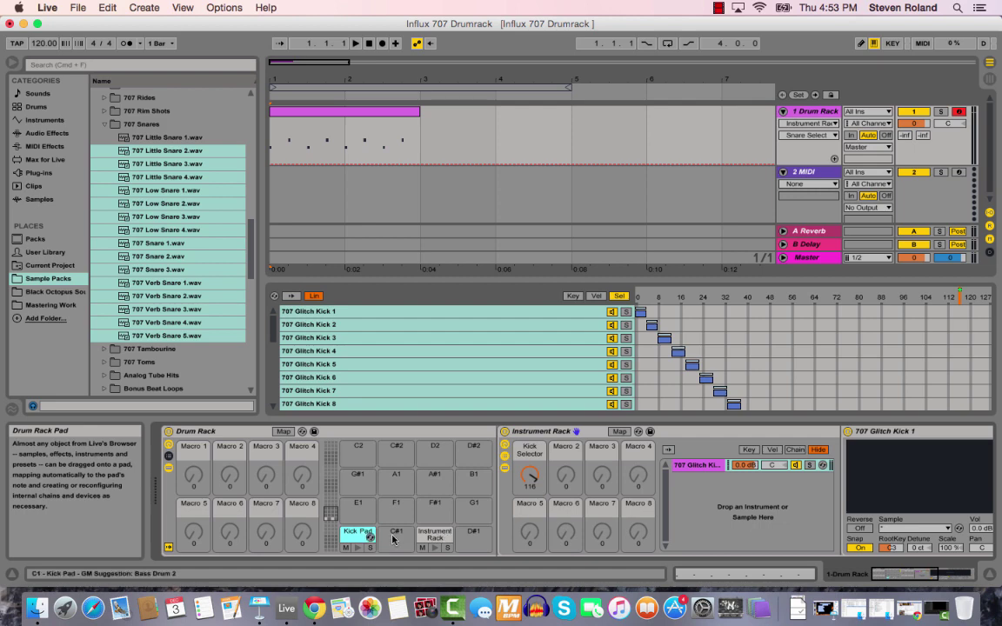
{"action": "left_click", "coordinate": [438, 537]}
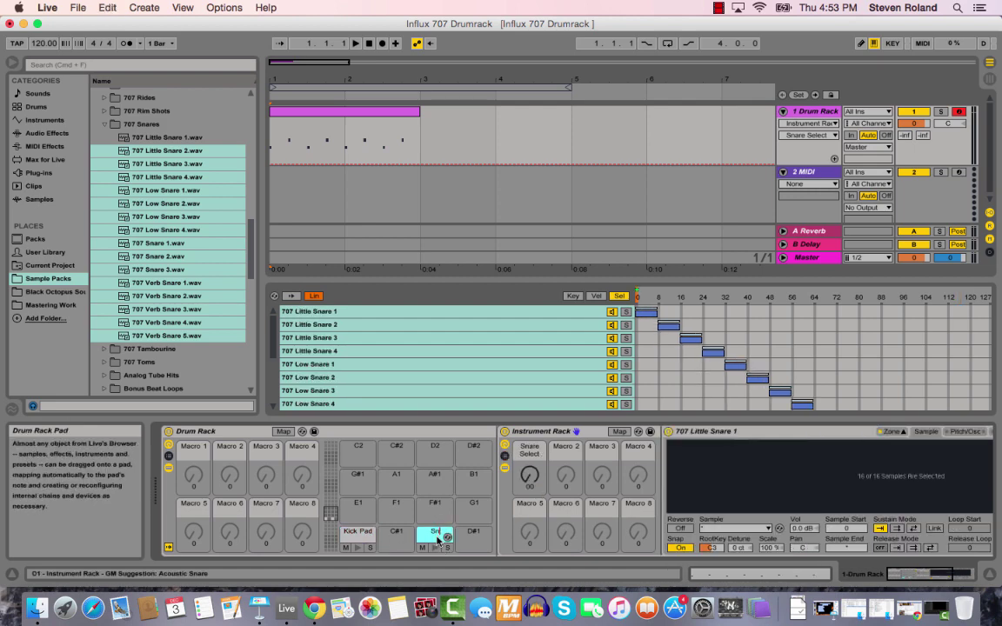
Step: Play the pattern while changing the Kick Selector macro and setting the Snare Select macro to 62
{"action": "left_click", "coordinate": [358, 532]}
{"action": "left_click_drag", "start_coordinate": [536, 469], "coordinate": [531, 476]}
{"action": "key", "text": "space"}
{"action": "left_click", "coordinate": [435, 533]}
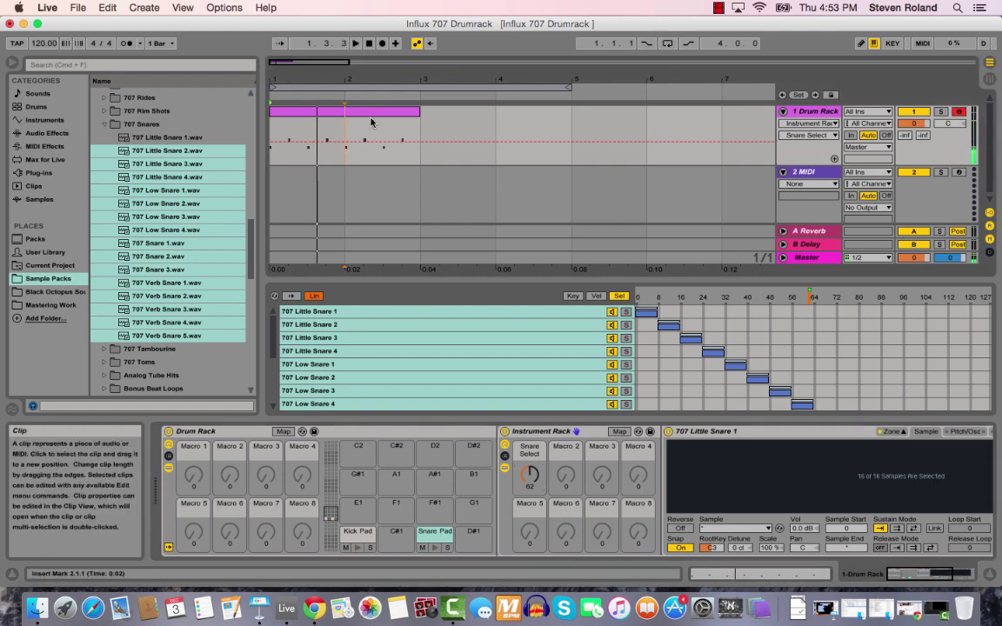
{"action": "key", "text": "space"}
Step: Loop playback over the two-bar drum clip and audition snare samples by varying the Snare Select macro
{"action": "left_click", "coordinate": [381, 108]}
{"action": "left_click", "coordinate": [380, 111]}
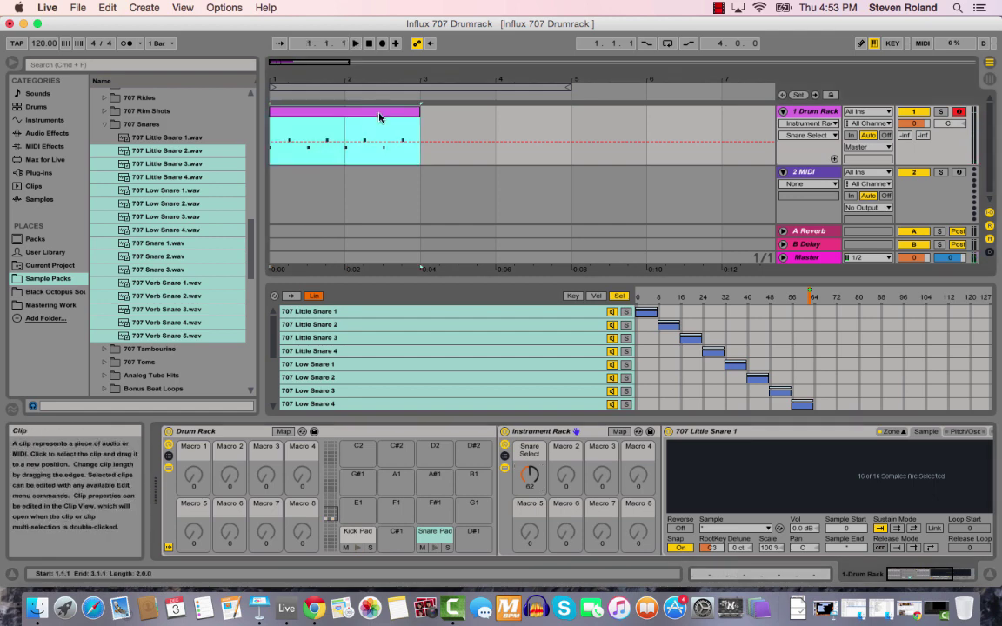
{"action": "key", "text": "super+l"}
{"action": "key", "text": "space"}
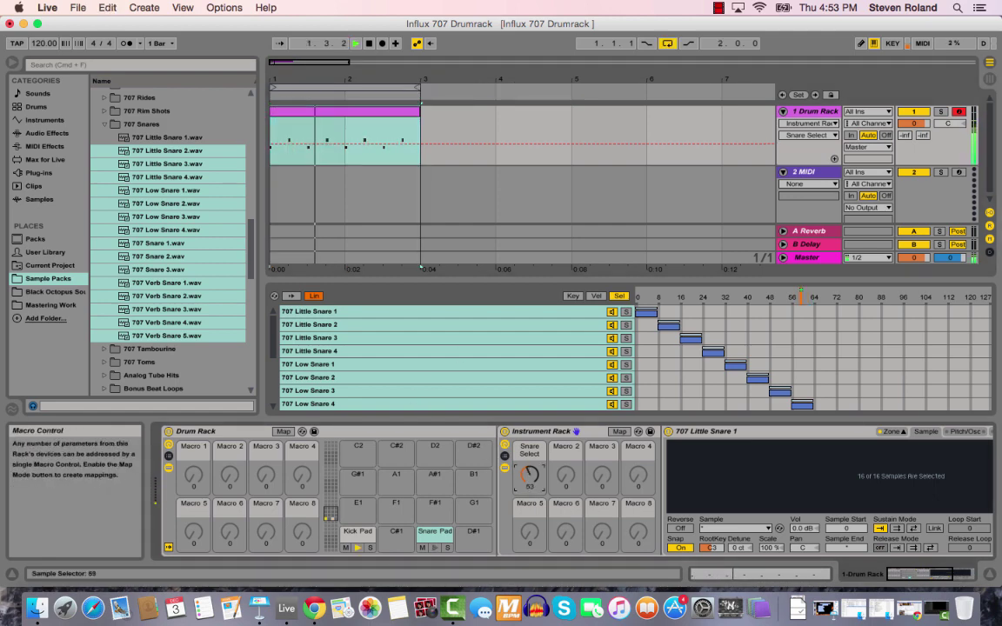
{"action": "left_click_drag", "start_coordinate": [530, 474], "coordinate": [530, 507]}
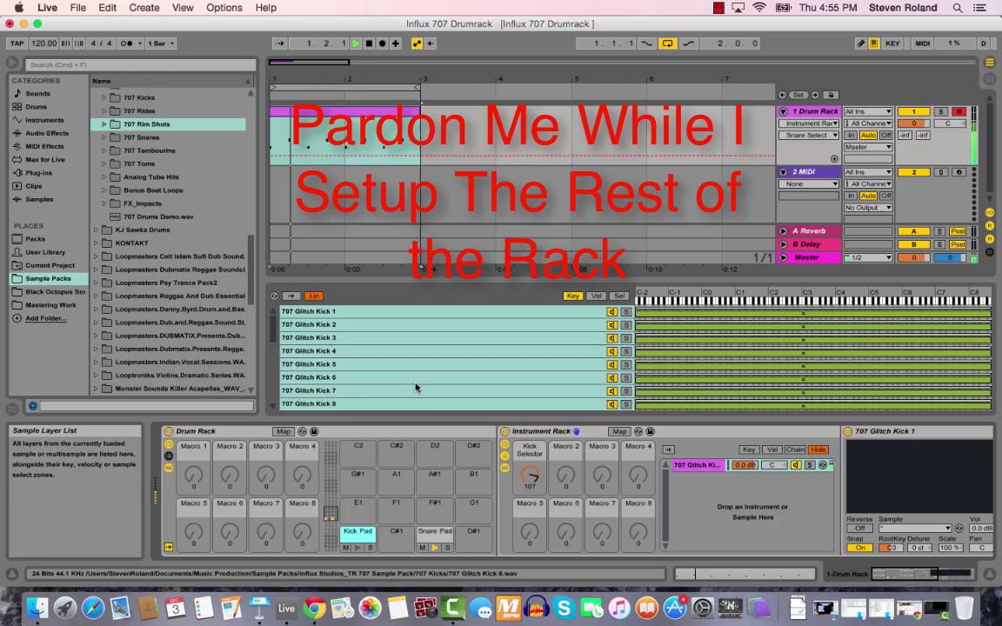
Step: Name the E1 pad holding the clap samples "Clap Pad"
{"action": "left_click", "coordinate": [432, 532]}
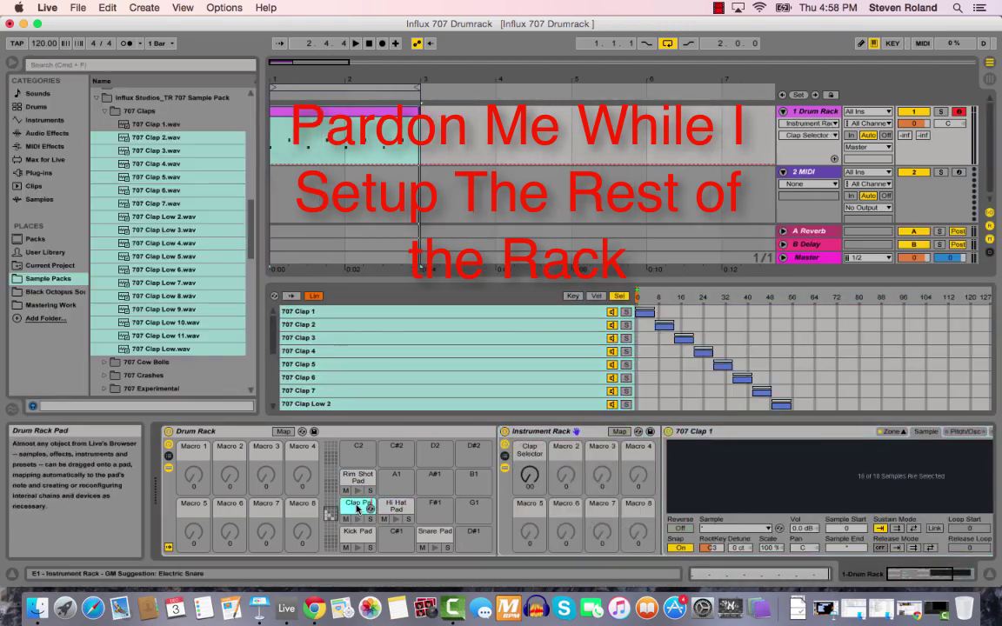
{"action": "type", "text": "d"}
{"action": "key", "text": "Return"}
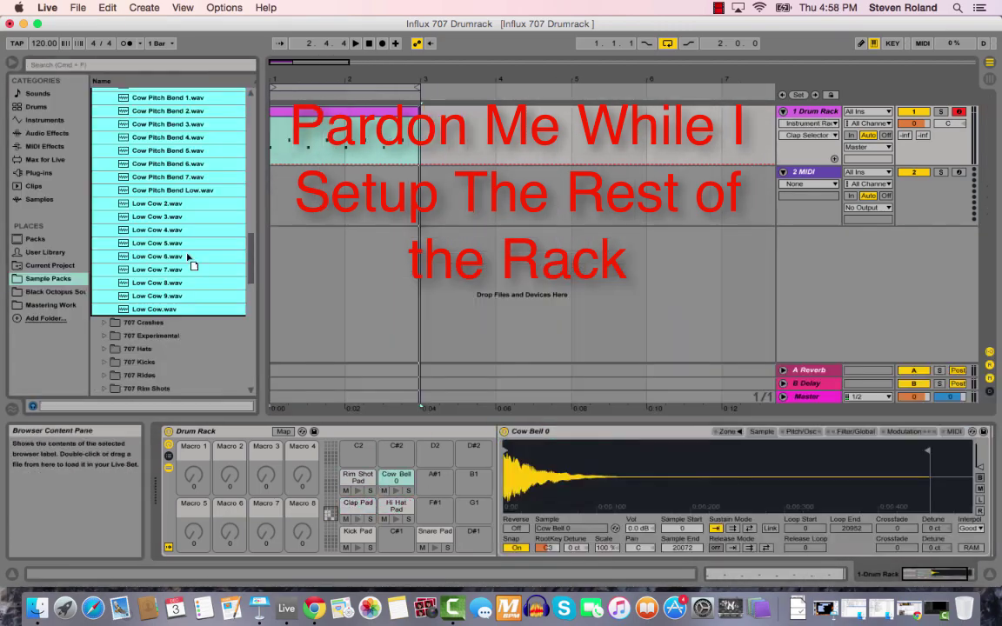
Step: Build a Sampler on pad C2 from the 707 Crashes samples and group it into a rack with a "Crash Selector" macro
{"action": "left_click", "coordinate": [619, 431]}
{"action": "left_click_drag", "start_coordinate": [163, 178], "coordinate": [357, 452]}
{"action": "right_click", "coordinate": [611, 434]}
{"action": "left_click", "coordinate": [653, 607]}
{"action": "left_click", "coordinate": [729, 432]}
{"action": "left_click_drag", "start_coordinate": [164, 269], "coordinate": [435, 348]}
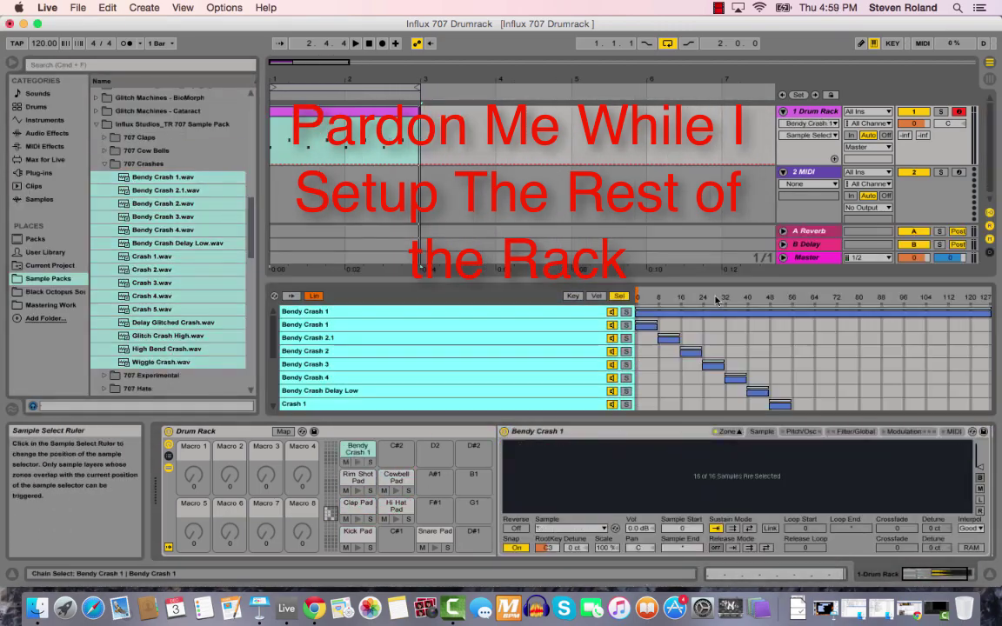
{"action": "key", "text": "super+g"}
{"action": "type", "text": "Crash Selector"}
Step: Load the 707 Experimental samples into a Sampler on pad C#2 and name the pad "Expermental Pad"
{"action": "left_click_drag", "start_coordinate": [163, 191], "coordinate": [396, 452]}
{"action": "left_click_drag", "start_coordinate": [174, 296], "coordinate": [435, 348]}
{"action": "left_click", "coordinate": [395, 450]}
{"action": "type", "text": "Experimental Pad"}
Step: Group the experimental Sampler into an Instrument Rack and name its sample-selecting macro "Experimental Selector"
{"action": "left_click", "coordinate": [673, 429]}
{"action": "key", "text": "super+g"}
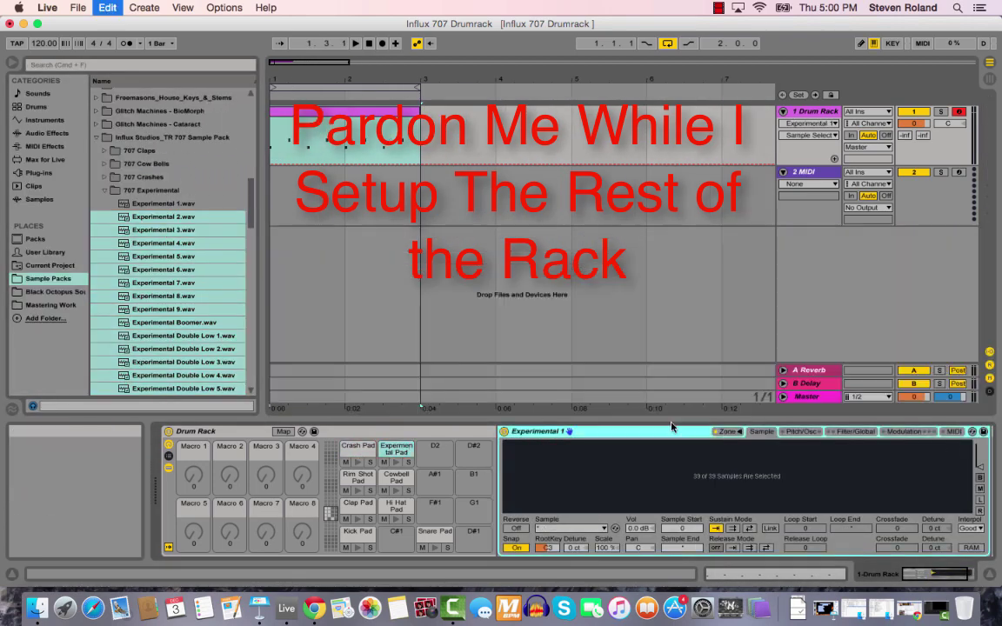
{"action": "left_click", "coordinate": [619, 432]}
{"action": "type", "text": "Experimental Selector"}
Step: Build the G1 pad's Sampler rack from the 707 Rides samples with a "Ride Selector" macro, and name the pad "Ride Pad"
{"action": "mouse_move", "coordinate": [152, 244]}
{"action": "left_mouse_down"}
{"action": "mouse_move", "coordinate": [474, 506]}
{"action": "mouse_move", "coordinate": [435, 348]}
{"action": "left_mouse_up"}
{"action": "key", "text": "super+g"}
{"action": "left_click", "coordinate": [619, 296]}
{"action": "left_click", "coordinate": [619, 432]}
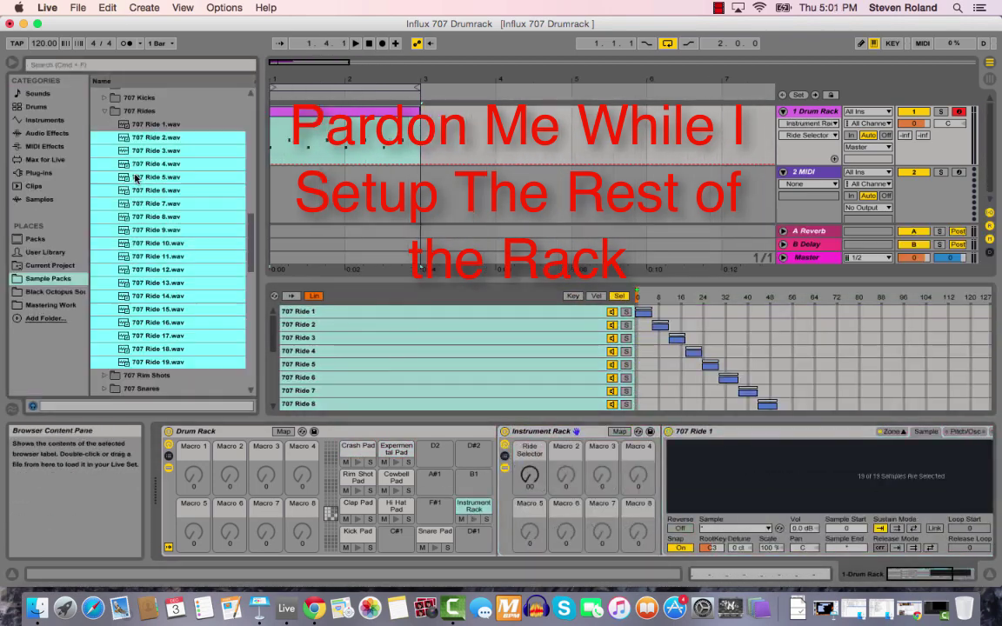
{"action": "type", "text": "Ride Pad"}
Step: Build the F#1 "Tambo Pad" as a Sampler rack of the 707 Tambourine samples with a Tambo Selector macro
{"action": "left_click_drag", "start_coordinate": [164, 164], "coordinate": [474, 477]}
{"action": "key", "text": "super+g"}
{"action": "left_click", "coordinate": [620, 296]}
{"action": "left_click", "coordinate": [620, 431]}
{"action": "left_click", "coordinate": [530, 488]}
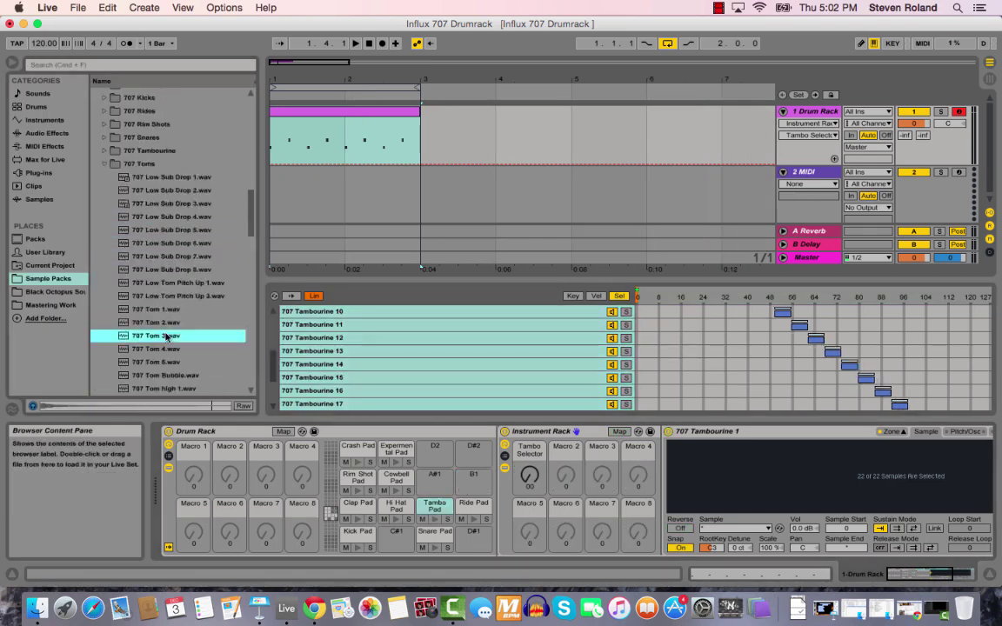
Step: Build a Sampler rack of the 707 Tom high samples on D#2 with a "Tom High Selector" macro, named "Tom High Pad"
{"action": "left_click_drag", "start_coordinate": [201, 285], "coordinate": [474, 474]}
{"action": "left_click_drag", "start_coordinate": [164, 163], "coordinate": [474, 478]}
{"action": "key", "text": "super+g"}
{"action": "left_click", "coordinate": [619, 432]}
{"action": "left_click", "coordinate": [529, 488]}
{"action": "type", "text": "Tom High SelectorTom High Pad"}
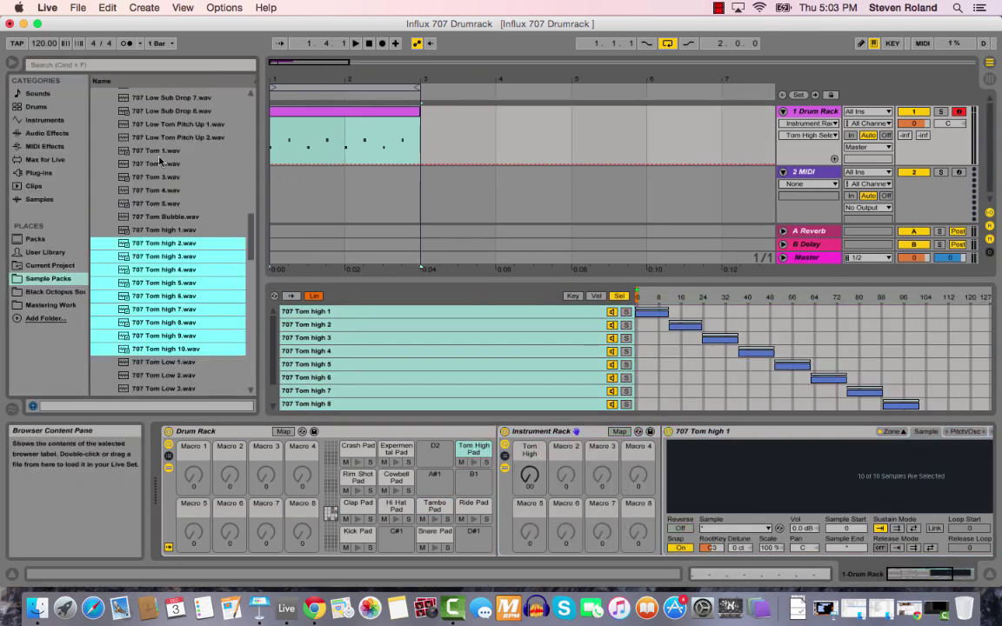
Step: Build a Sampler rack of the 707 Tom Low samples on pad D2 with a macro named "Tom Low"
{"action": "left_click_drag", "start_coordinate": [170, 202], "coordinate": [434, 475]}
{"action": "right_click", "coordinate": [675, 433]}
{"action": "left_click", "coordinate": [715, 608]}
{"action": "key", "text": "super+g"}
{"action": "left_click", "coordinate": [605, 431]}
{"action": "type", "text": "Tom Low"}
Step: Load the remaining 707 tom samples into a grouped Sampler on pad B1 and name the pad "Tom Other Pad"
{"action": "left_click_drag", "start_coordinate": [165, 362], "coordinate": [460, 477]}
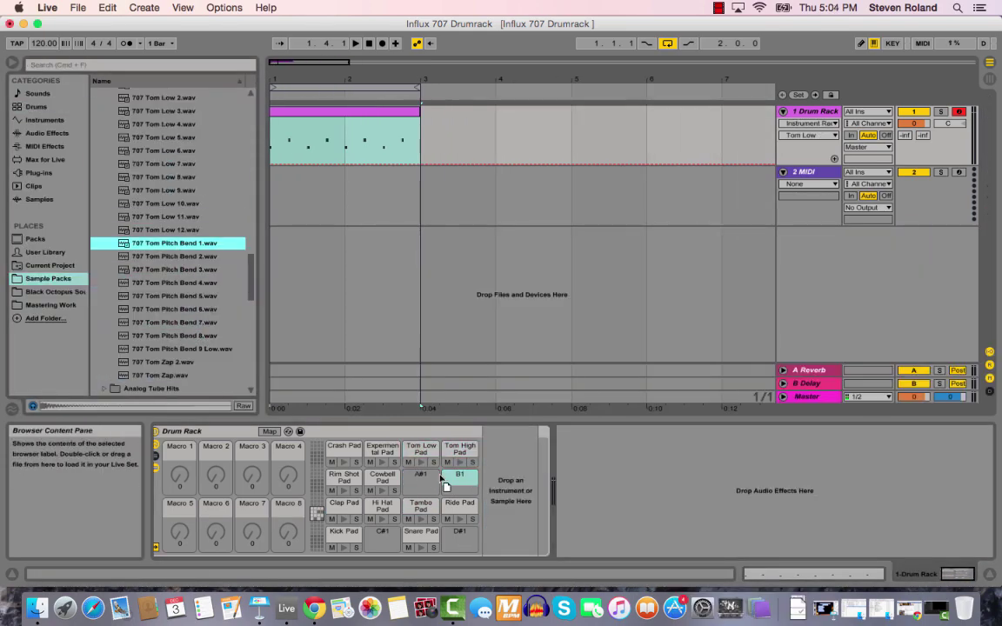
{"action": "key", "text": "super+g"}
{"action": "left_click", "coordinate": [619, 296]}
{"action": "type", "text": "Tom Other Pad"}
Step: Open the drum clip's notes, start playback and enlarge the note editor to show every pad row
{"action": "double_click", "coordinate": [348, 135]}
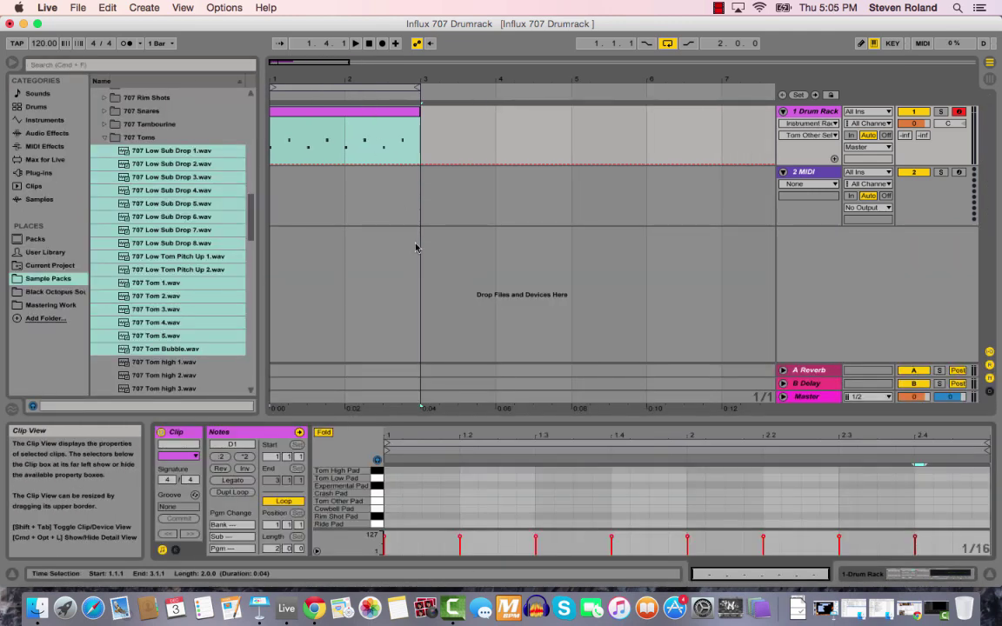
{"action": "key", "text": "space"}
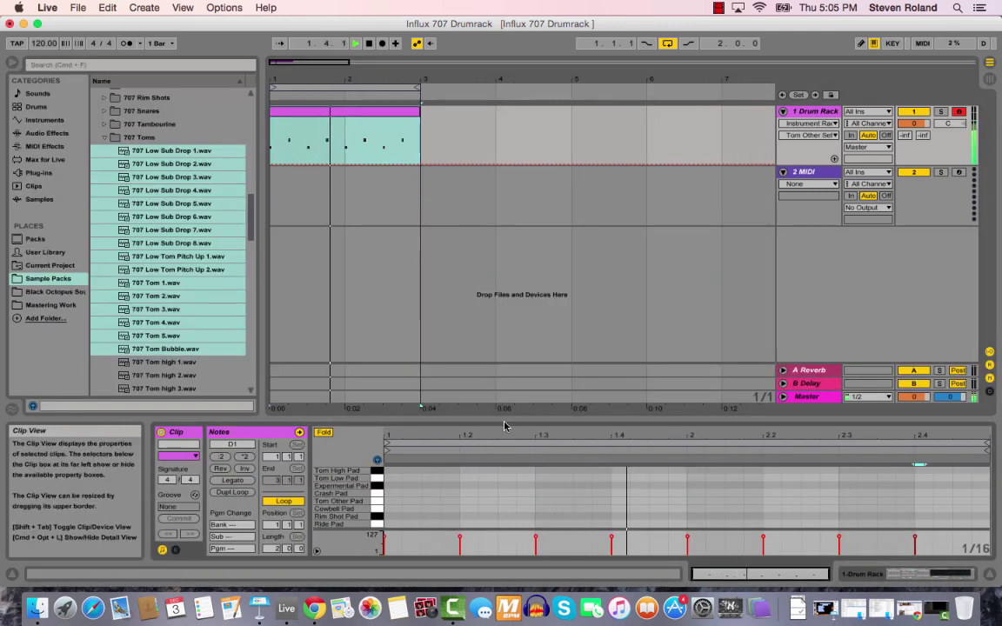
{"action": "left_click_drag", "start_coordinate": [504, 426], "coordinate": [409, 148]}
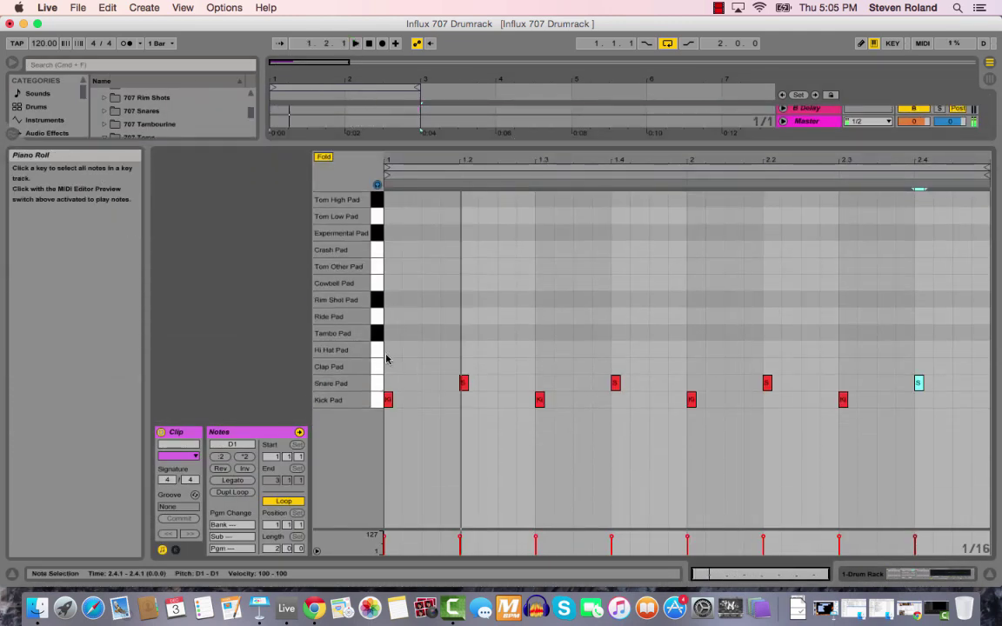
Step: Fill the Hi Hat Pad row with continuous sixteenth notes across both bars of the clip
{"action": "mouse_move", "coordinate": [389, 352]}
{"action": "left_mouse_down"}
{"action": "mouse_move", "coordinate": [414, 350]}
{"action": "mouse_move", "coordinate": [385, 355]}
{"action": "left_mouse_up"}
{"action": "key", "text": "super+d"}
{"action": "key", "text": "super+d"}
{"action": "key", "text": "super+d"}
{"action": "key", "text": "super+d"}
{"action": "key", "text": "super+d"}
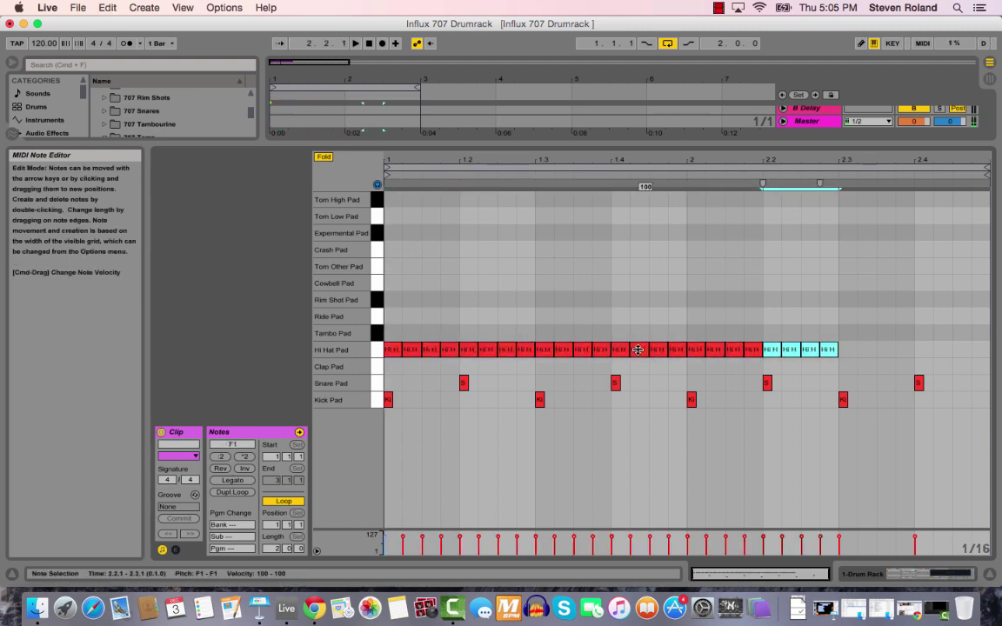
{"action": "key", "text": "super+d"}
{"action": "key", "text": "super+d"}
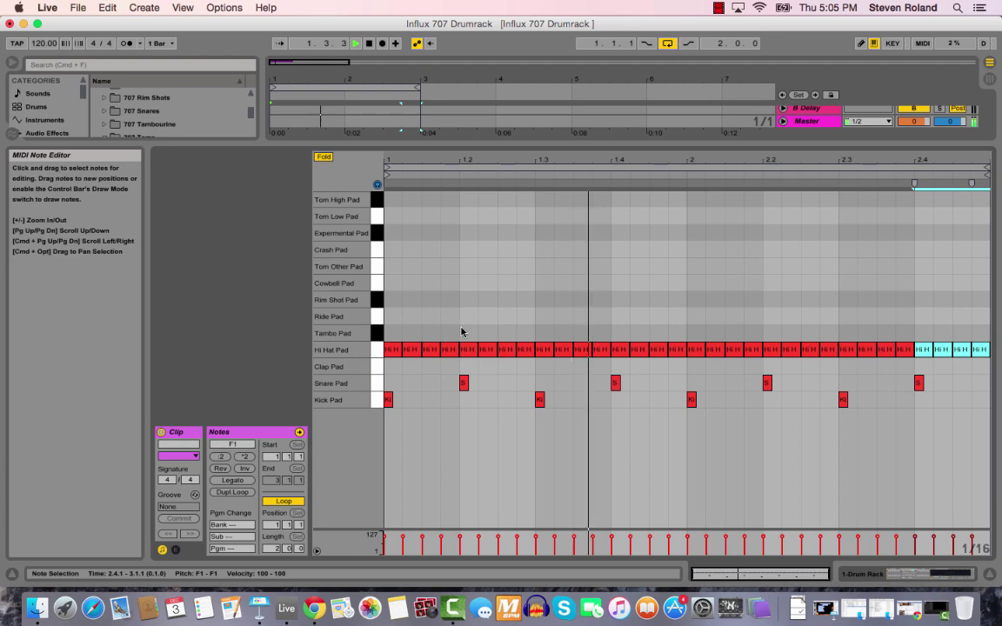
Step: Set the Hi Hat Pad Sampler's sample volume to -5.8 dB and show its Filter/Global settings
{"action": "key", "text": "shift+Tab"}
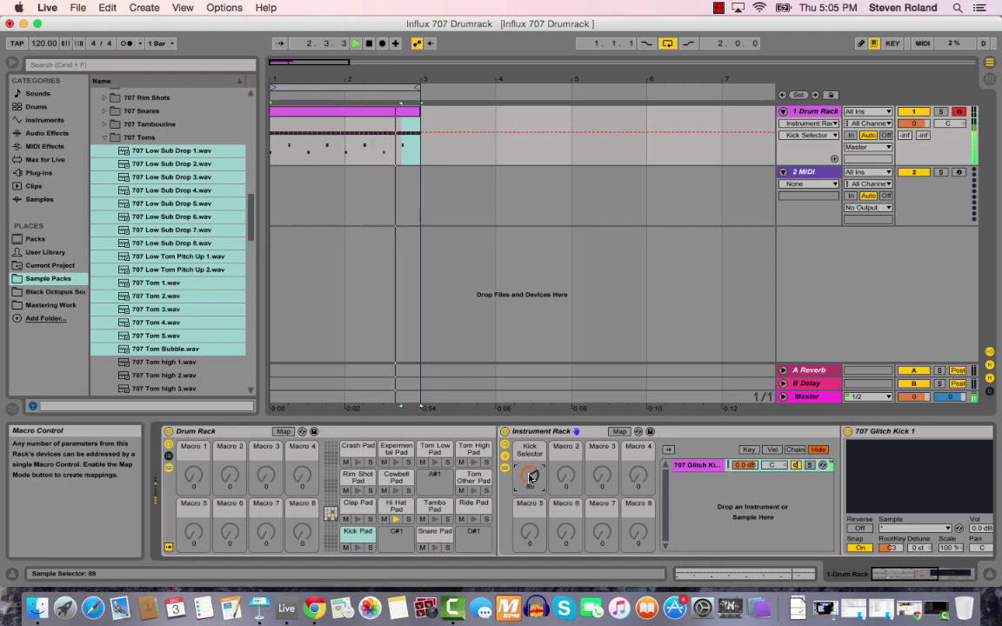
{"action": "left_click", "coordinate": [404, 512]}
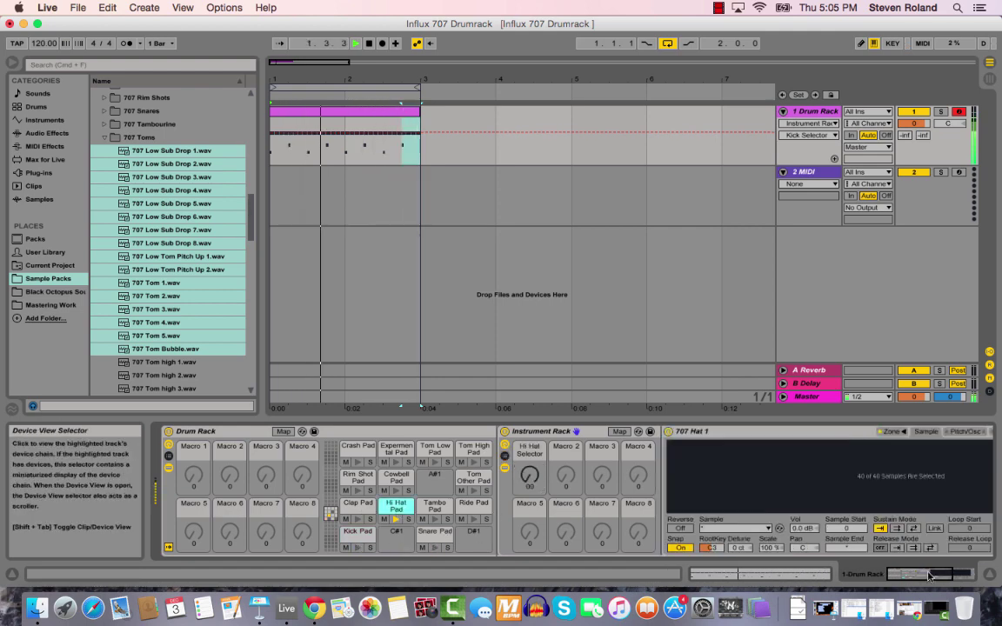
{"action": "left_click", "coordinate": [909, 574]}
{"action": "left_click_drag", "start_coordinate": [650, 528], "coordinate": [651, 554]}
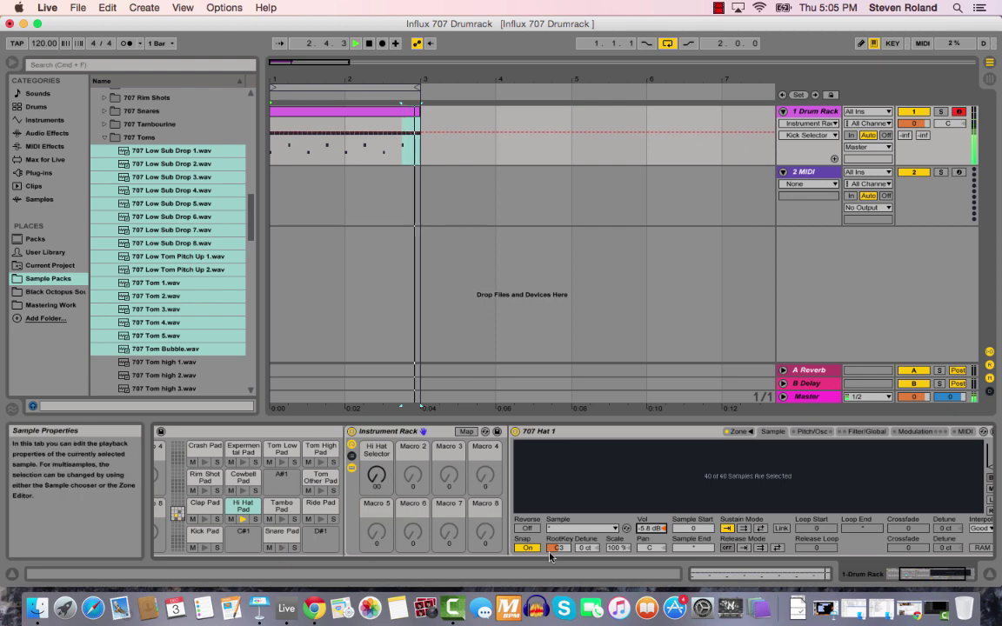
{"action": "left_click", "coordinate": [852, 433]}
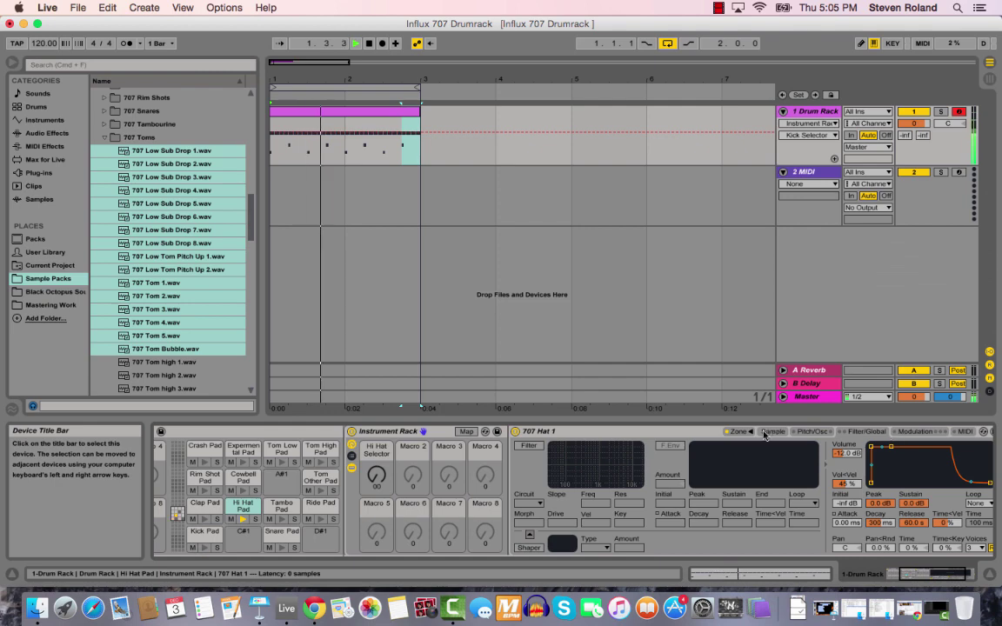
{"action": "scroll", "coordinate": [521, 522], "scroll_direction": "left", "scroll_amount": 5}
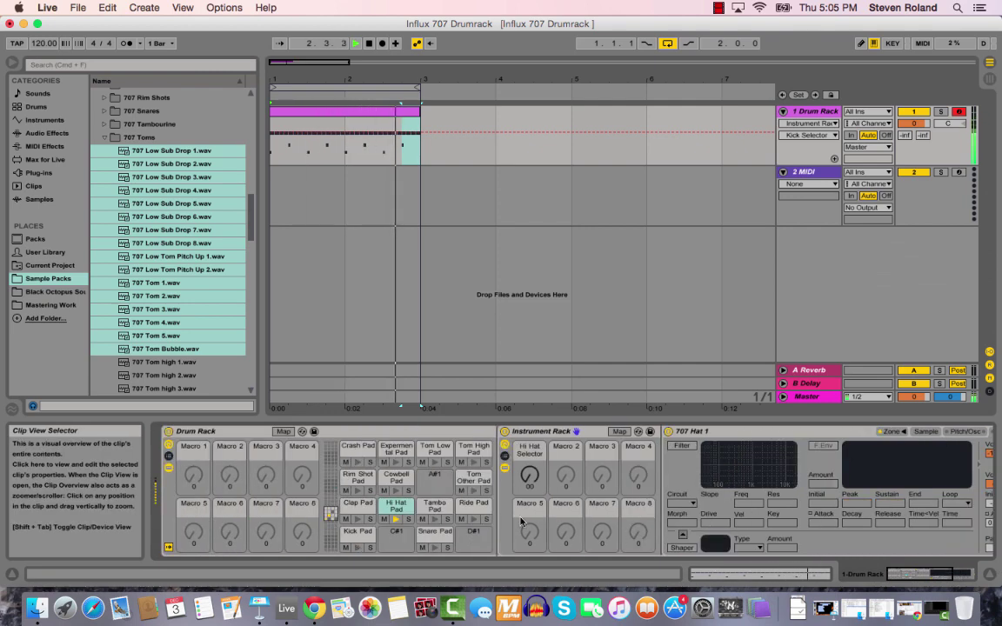
Step: Add sixteenth notes to the clip's Ride Pad row at 1.1.2, 1.2.3, 1.3.3, 1.4.3, 2.1.2, 2.2.3, 2.3.3 and 2.4.3
{"action": "left_click", "coordinate": [358, 487]}
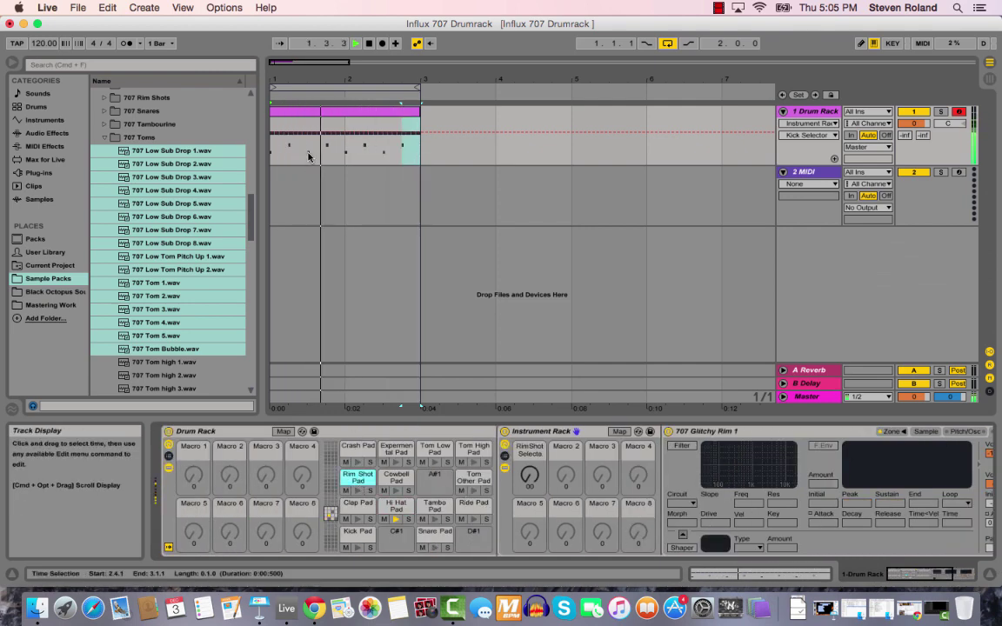
{"action": "double_click", "coordinate": [320, 112]}
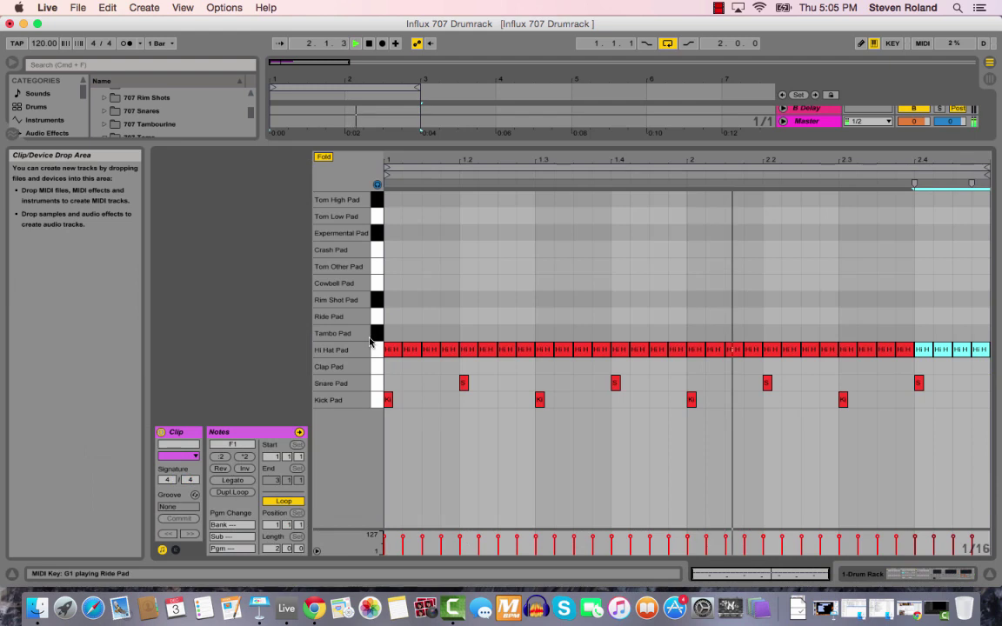
{"action": "double_click", "coordinate": [416, 317]}
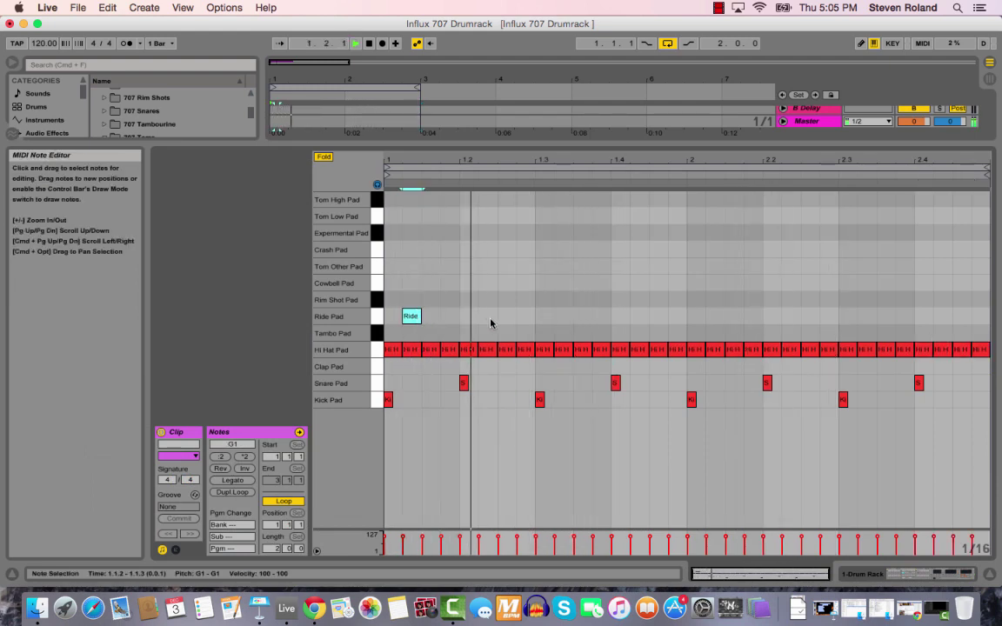
{"action": "double_click", "coordinate": [504, 318]}
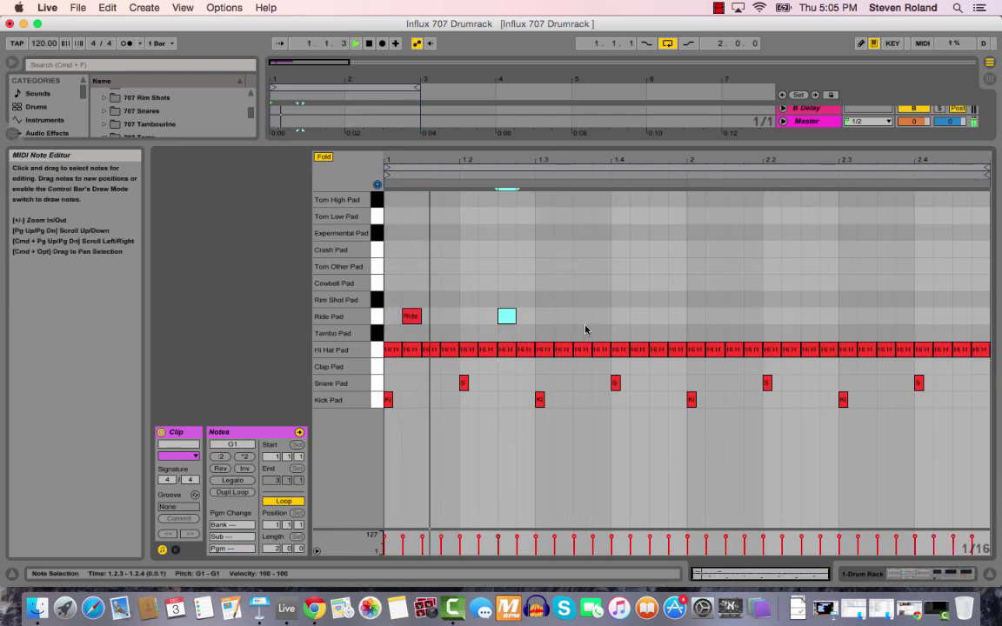
{"action": "double_click", "coordinate": [583, 318]}
{"action": "double_click", "coordinate": [658, 319]}
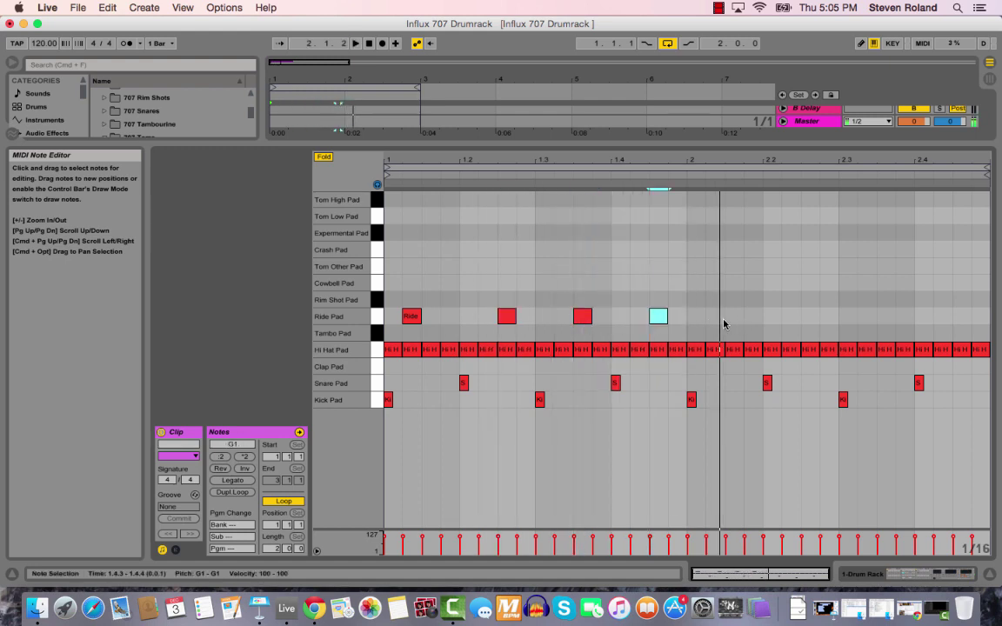
{"action": "double_click", "coordinate": [716, 318]}
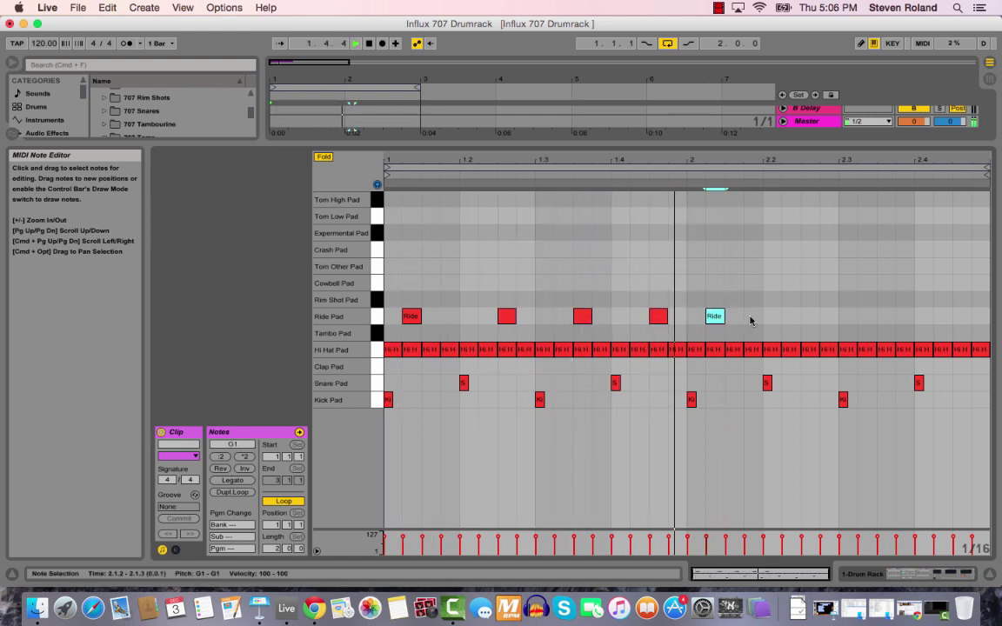
{"action": "double_click", "coordinate": [806, 316]}
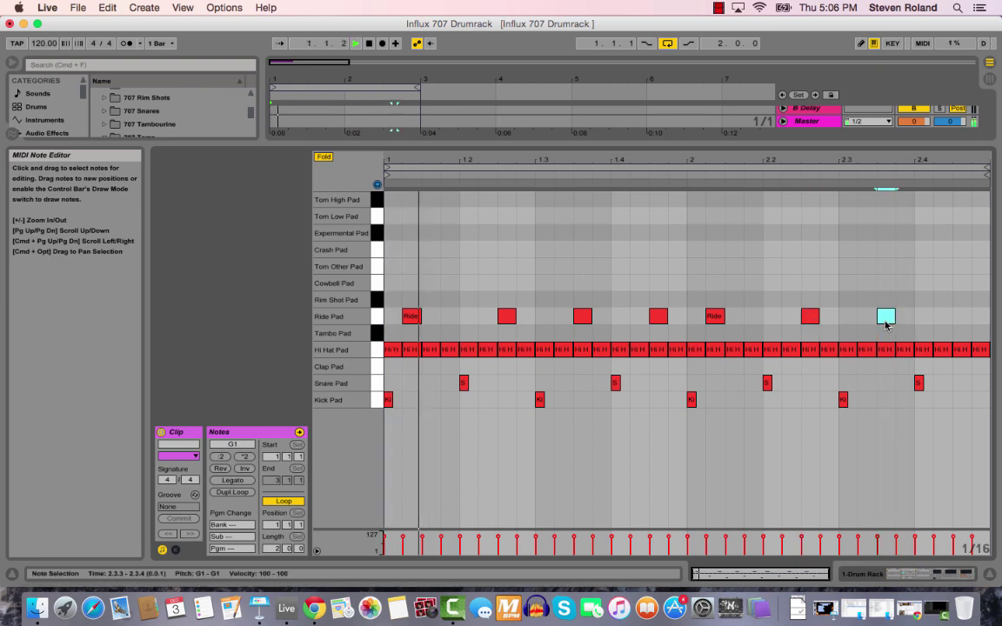
{"action": "double_click", "coordinate": [957, 317]}
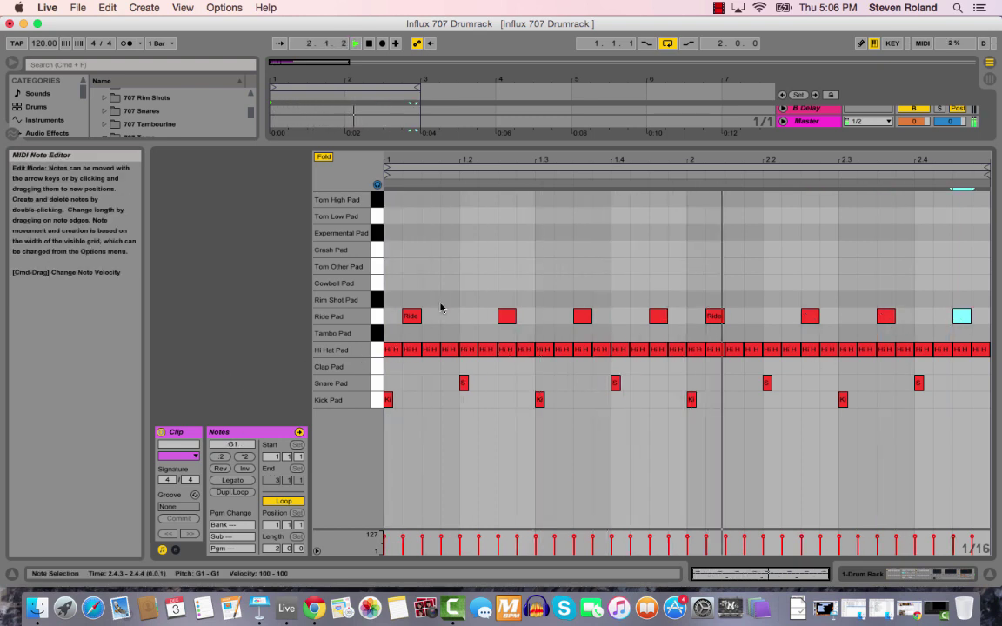
Step: Add sixteenth notes to the Rim Shot Pad row at 1.1.3, 1.3.4, 2.1.3 and 2.3.4
{"action": "left_click", "coordinate": [430, 310]}
{"action": "double_click", "coordinate": [433, 302]}
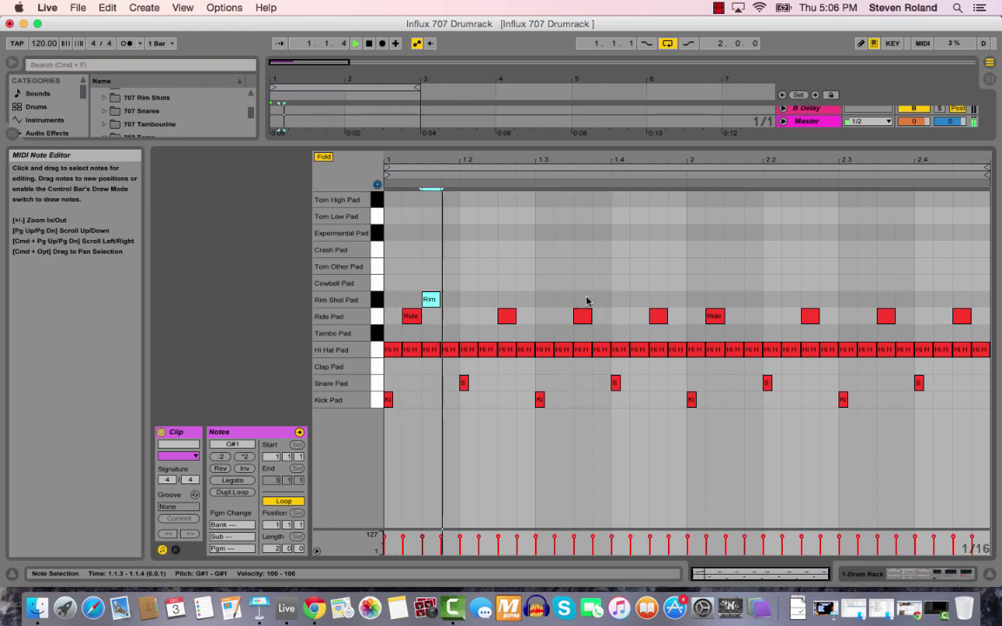
{"action": "double_click", "coordinate": [599, 299]}
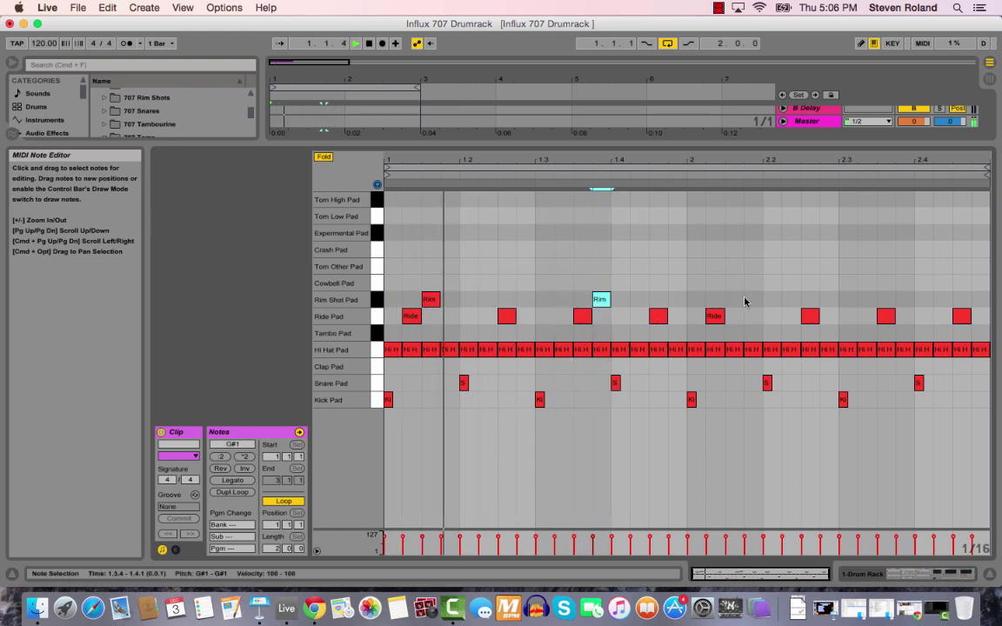
{"action": "double_click", "coordinate": [734, 299]}
{"action": "double_click", "coordinate": [903, 300]}
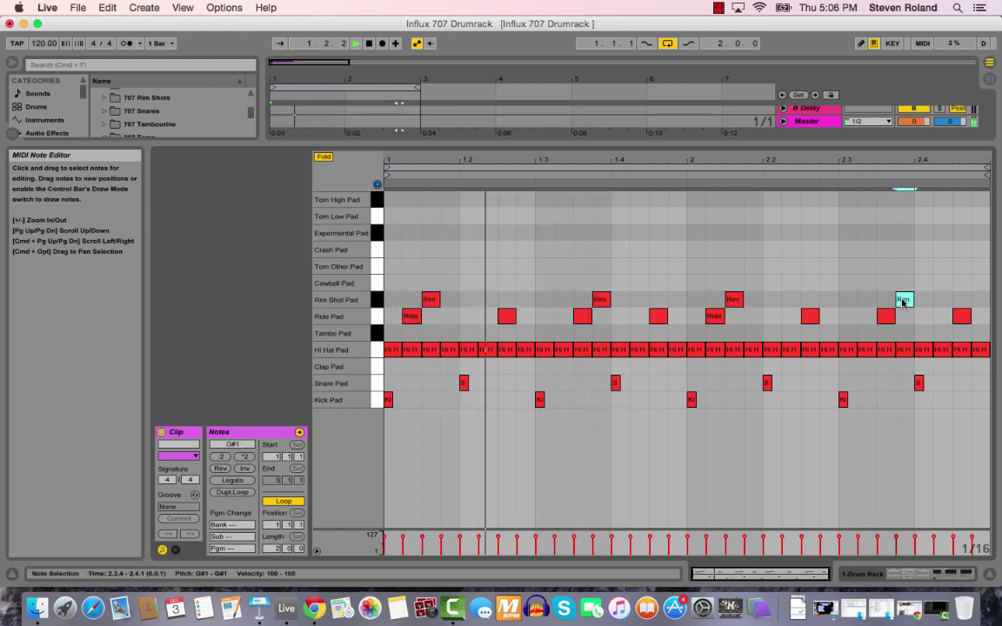
Step: Audition rim samples with the Rim Shot Pad's selector macro, leave it at 65 and set the Sampler's sample volume to -0.7 dB
{"action": "key", "text": "shift+Tab"}
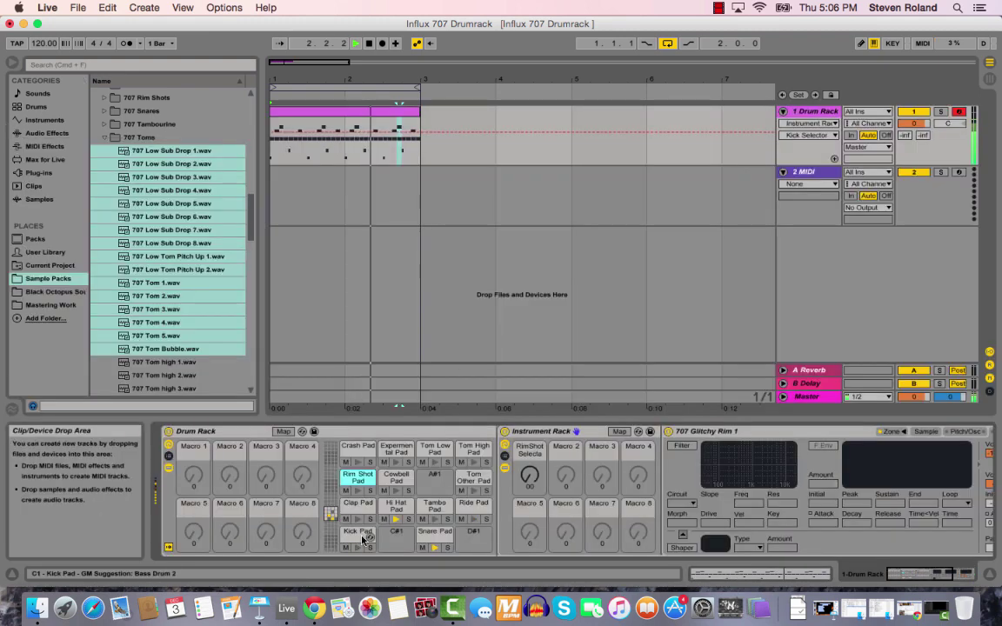
{"action": "left_click_drag", "start_coordinate": [526, 484], "coordinate": [527, 426]}
{"action": "scroll", "coordinate": [527, 476], "scroll_direction": "up", "scroll_amount": 5}
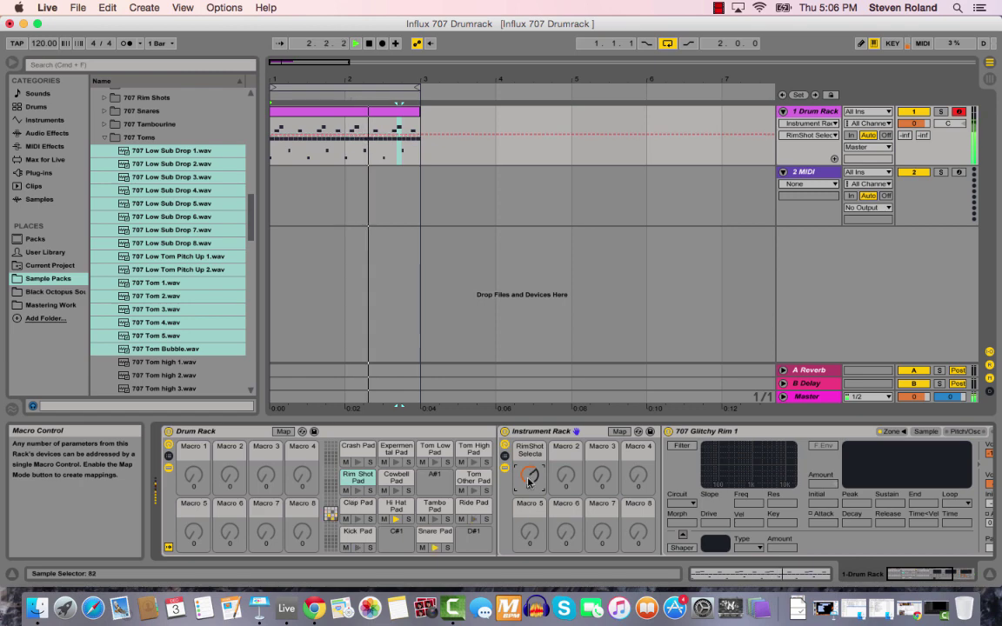
{"action": "left_click", "coordinate": [530, 476]}
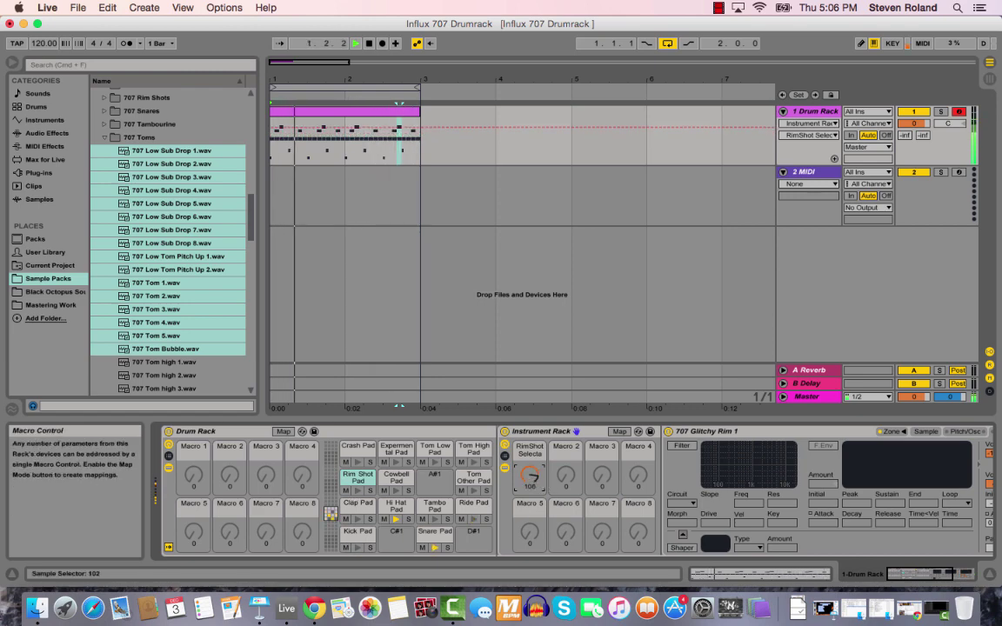
{"action": "left_click_drag", "start_coordinate": [527, 481], "coordinate": [530, 514]}
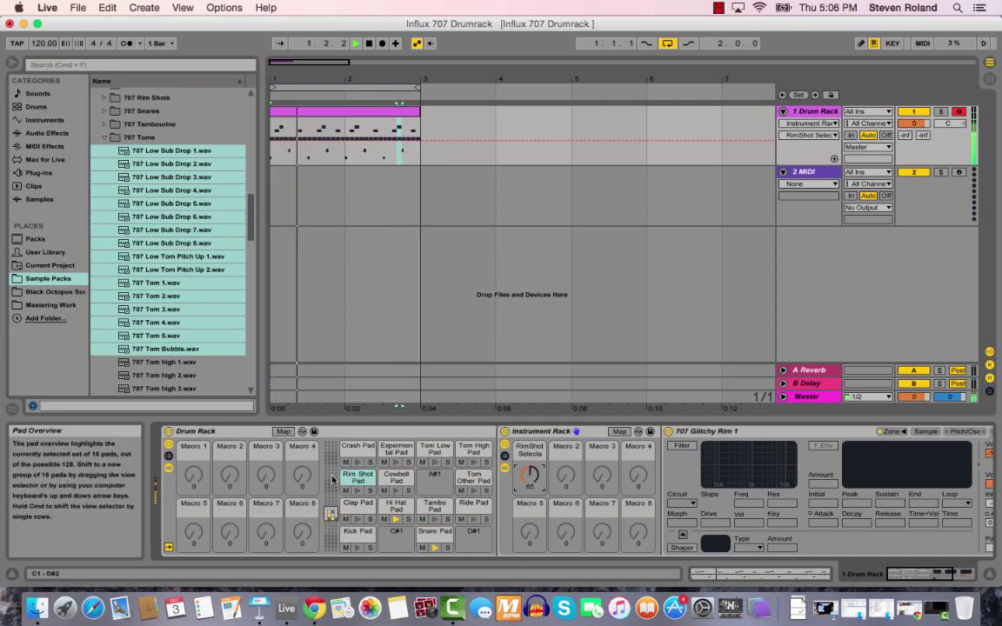
{"action": "left_click", "coordinate": [927, 432]}
{"action": "left_click_drag", "start_coordinate": [804, 528], "coordinate": [804, 533]}
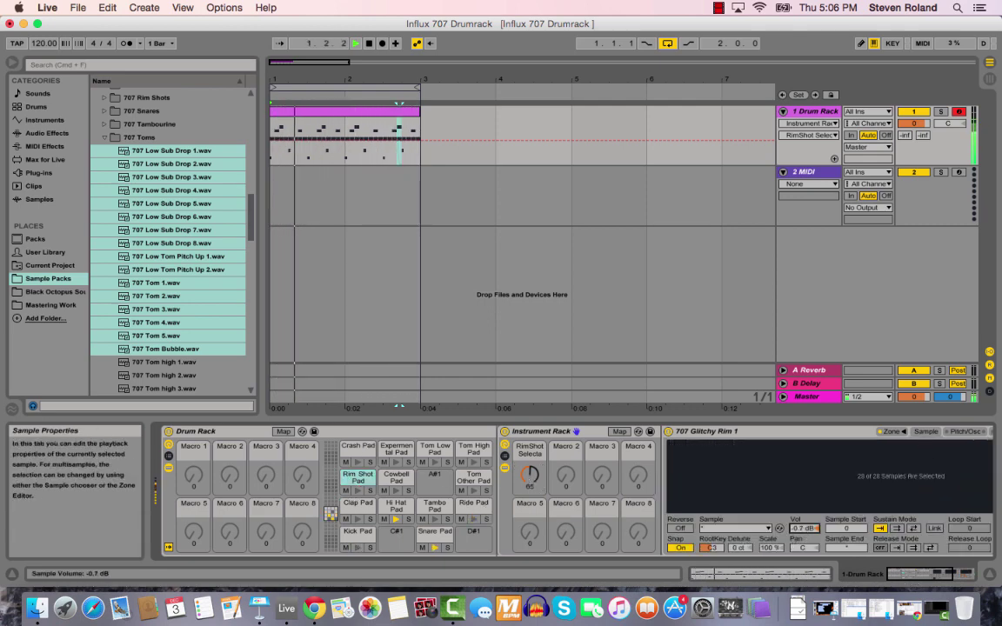
Step: Add Cowbell Pad notes at 1.1.1 and 1.2.1, and duplicate the pair so cowbells fall on every beat of both bars
{"action": "left_click", "coordinate": [396, 476]}
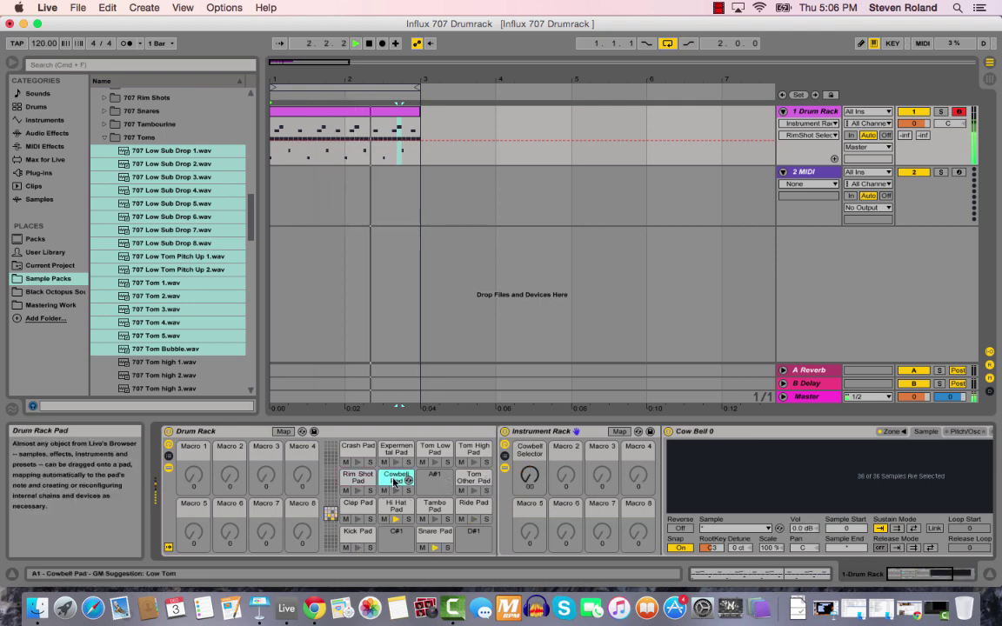
{"action": "double_click", "coordinate": [331, 117]}
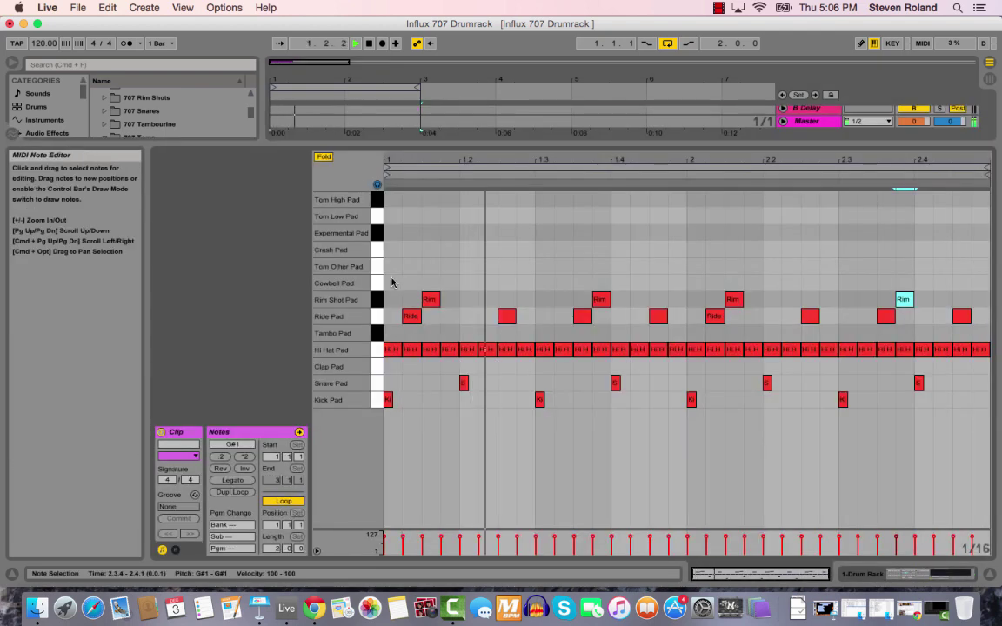
{"action": "double_click", "coordinate": [428, 283]}
{"action": "double_click", "coordinate": [428, 284]}
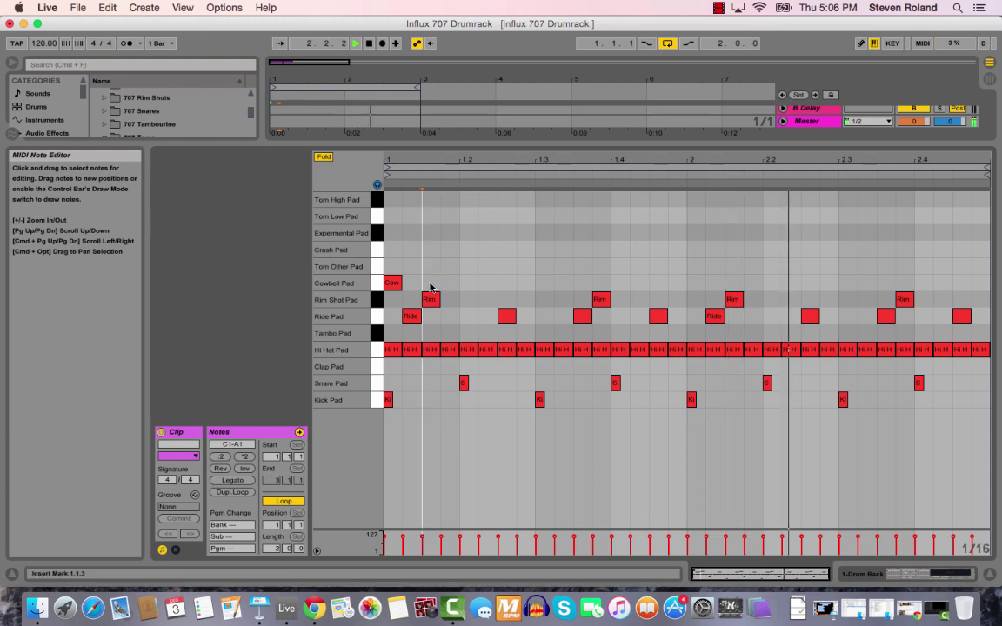
{"action": "left_click", "coordinate": [468, 288]}
{"action": "double_click", "coordinate": [468, 288]}
{"action": "left_click", "coordinate": [392, 282], "text": "shift"}
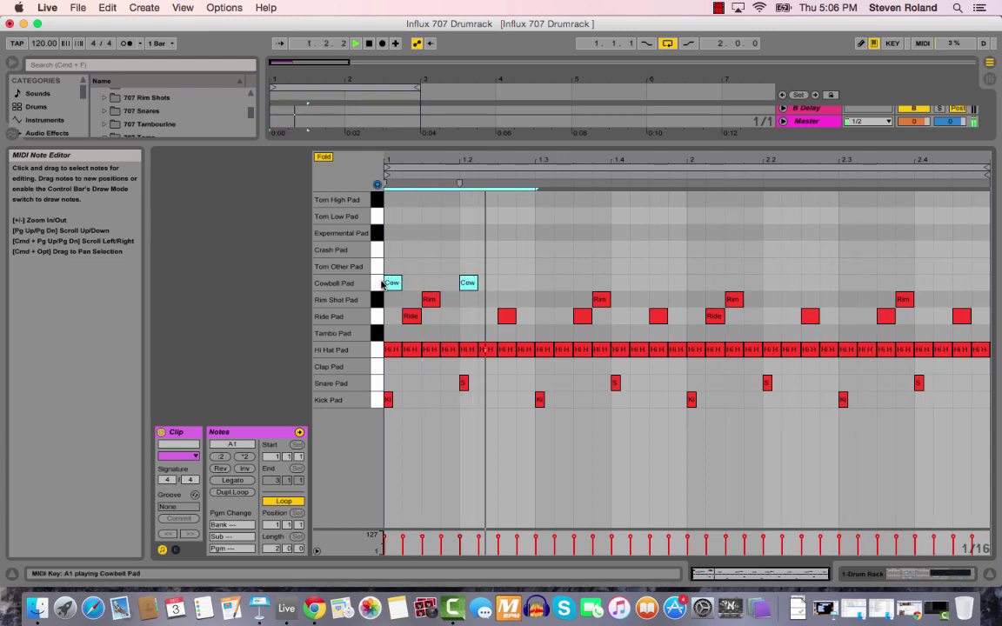
{"action": "key", "text": "super+d"}
{"action": "key", "text": "super+d"}
{"action": "key", "text": "super+d"}
Step: Set the Cowbell Pad's sample volume to -5.3 dB and its Cowbell Selector macro to 65 while auditioning samples
{"action": "key", "text": "shift+Tab"}
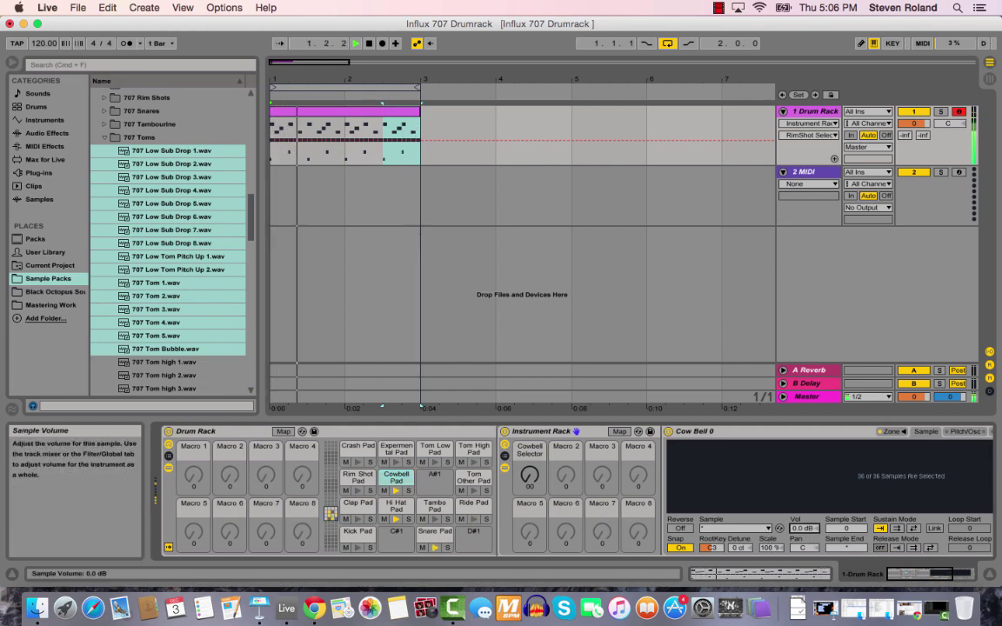
{"action": "left_click_drag", "start_coordinate": [804, 528], "coordinate": [804, 557]}
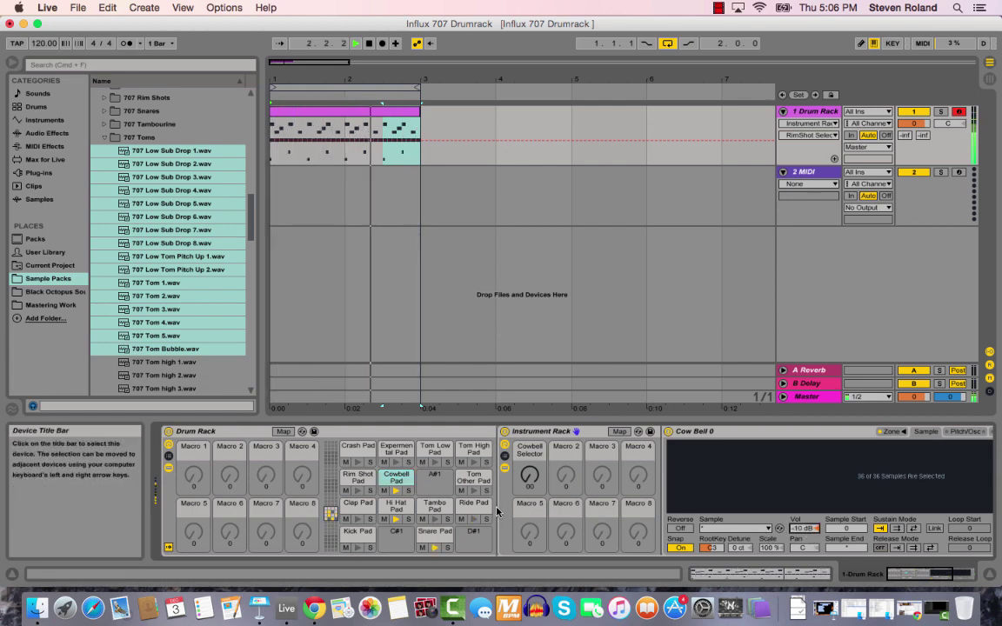
{"action": "left_click_drag", "start_coordinate": [530, 484], "coordinate": [530, 461]}
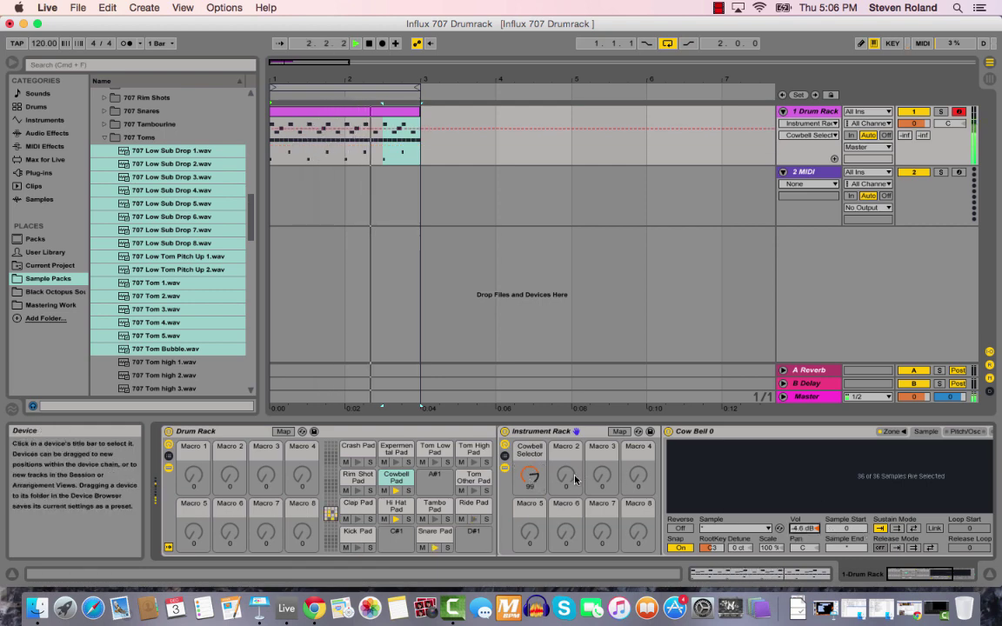
{"action": "left_click_drag", "start_coordinate": [530, 486], "coordinate": [528, 509]}
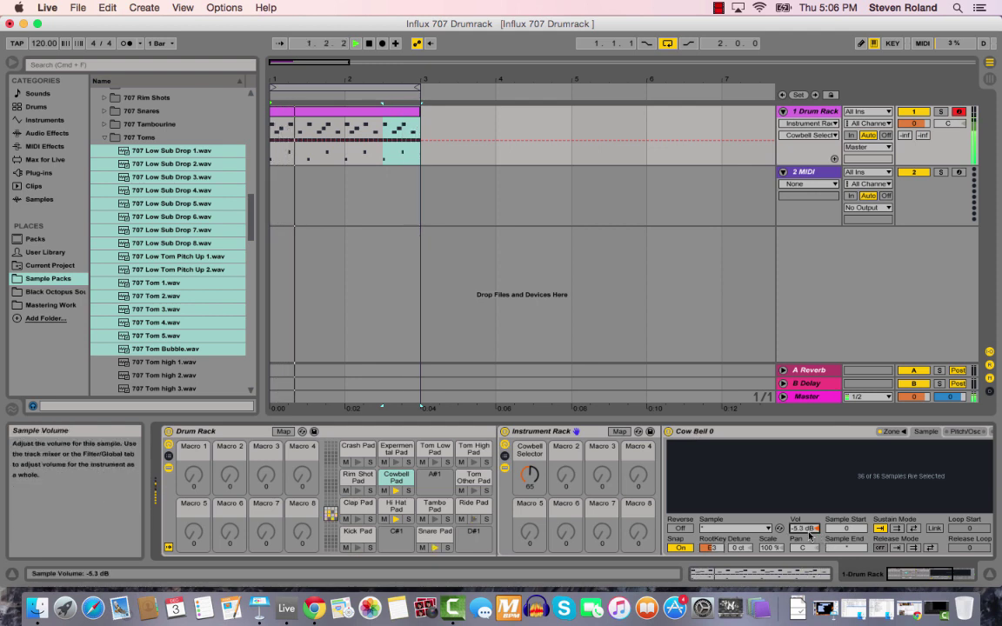
Step: Select the Tom Low Pad and add a sixteenth note on its row at 2.4.1 in the clip
{"action": "left_click", "coordinate": [357, 447]}
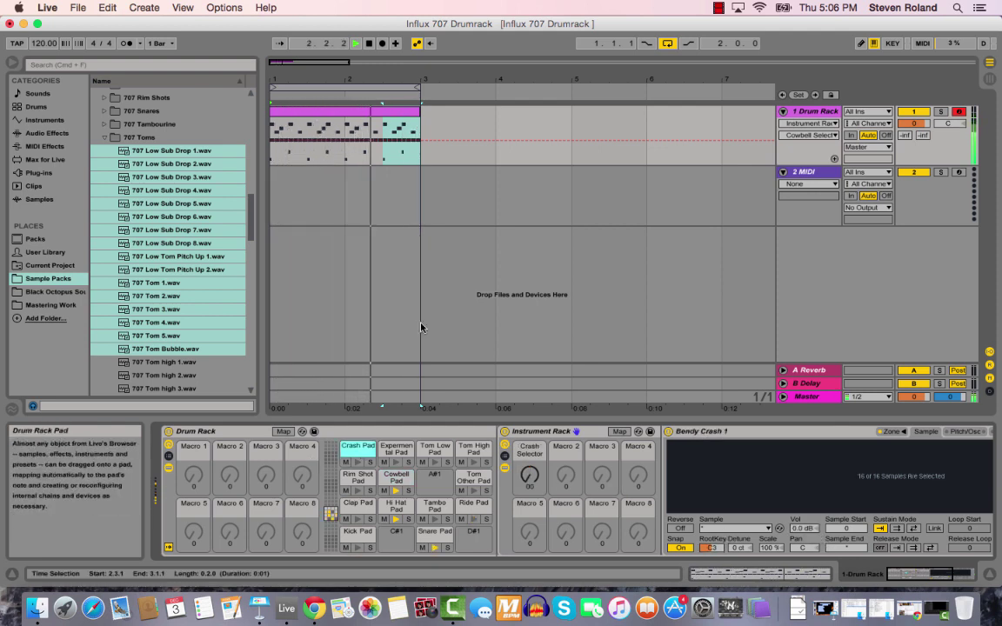
{"action": "left_click", "coordinate": [394, 450]}
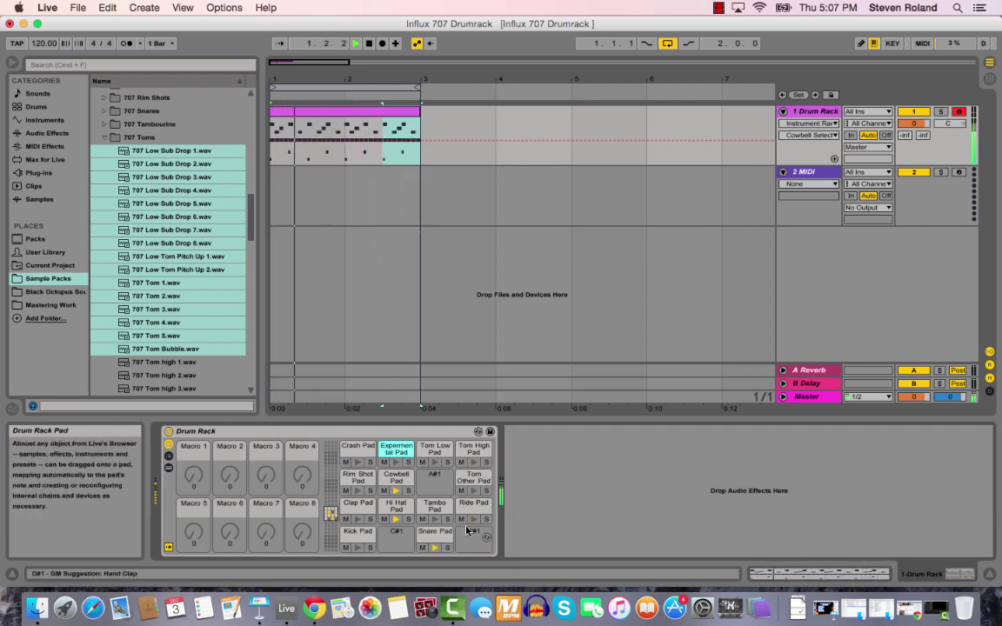
{"action": "left_click", "coordinate": [441, 452]}
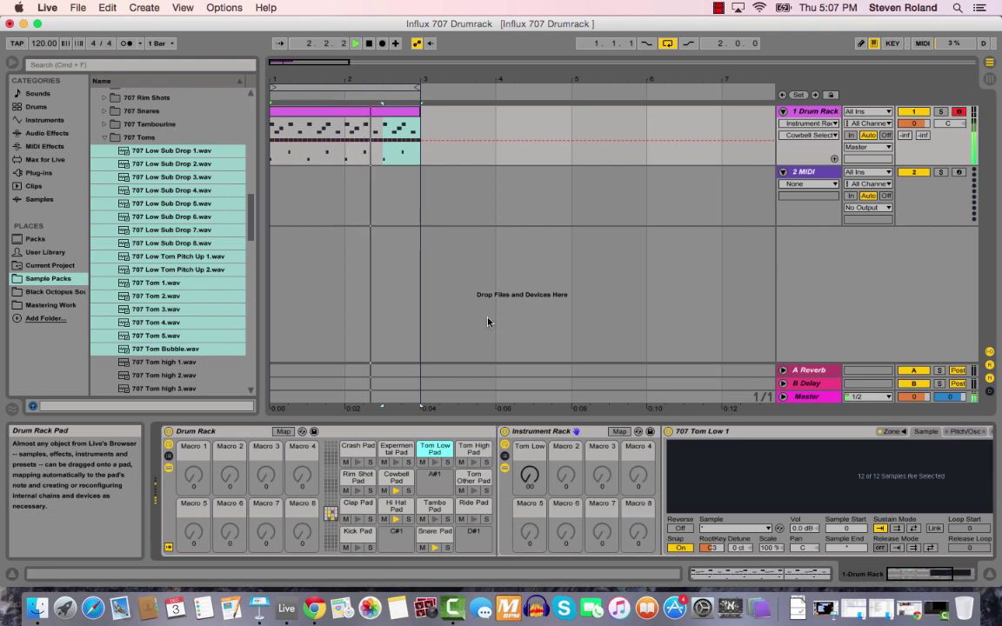
{"action": "double_click", "coordinate": [362, 115]}
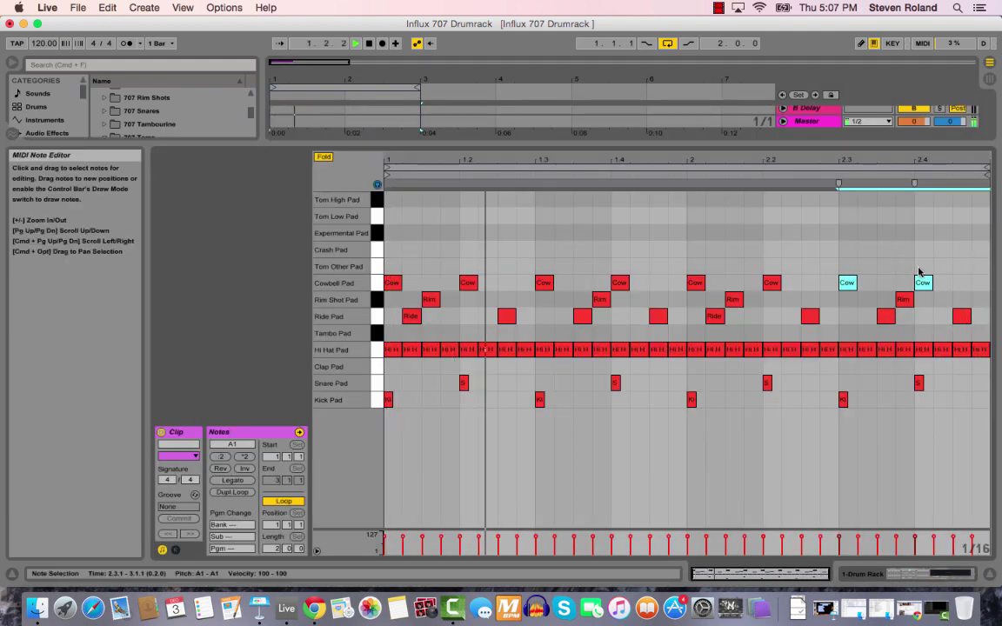
{"action": "double_click", "coordinate": [920, 216]}
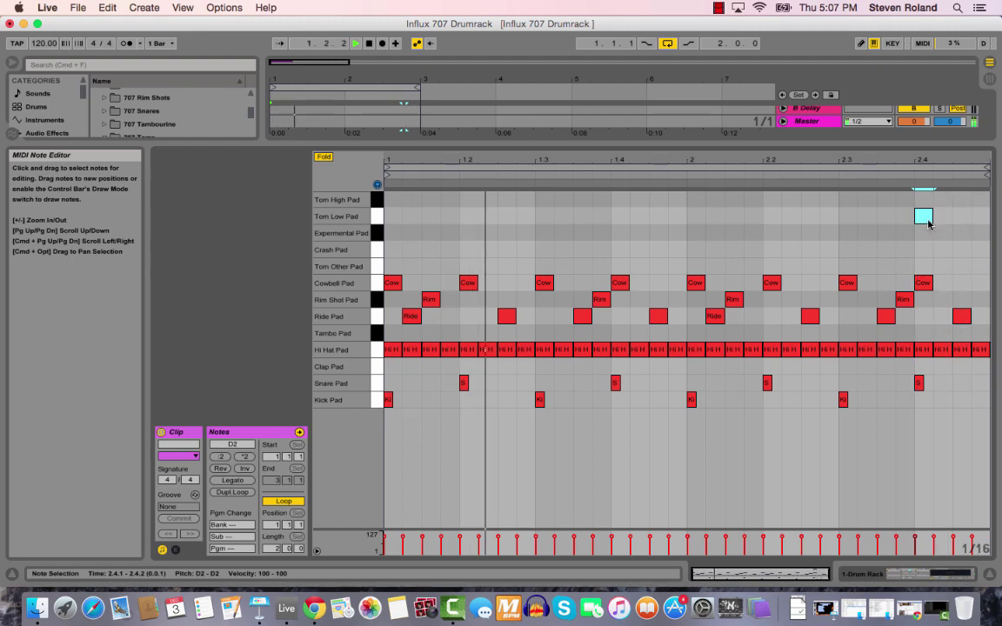
Step: Rearrange the drum rack by moving the Expermental Pad to A#1, the Tom Low Pad to C#2 and the Tom Other Pad to D2
{"action": "key", "text": "shift+Tab"}
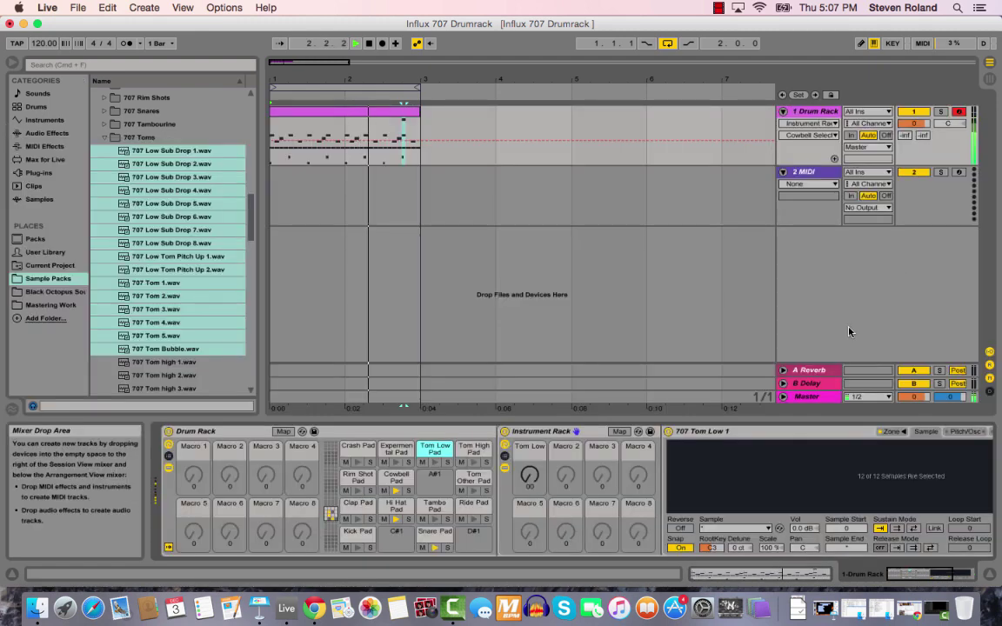
{"action": "key", "text": "shift+Tab"}
{"action": "key", "text": "shift+Tab"}
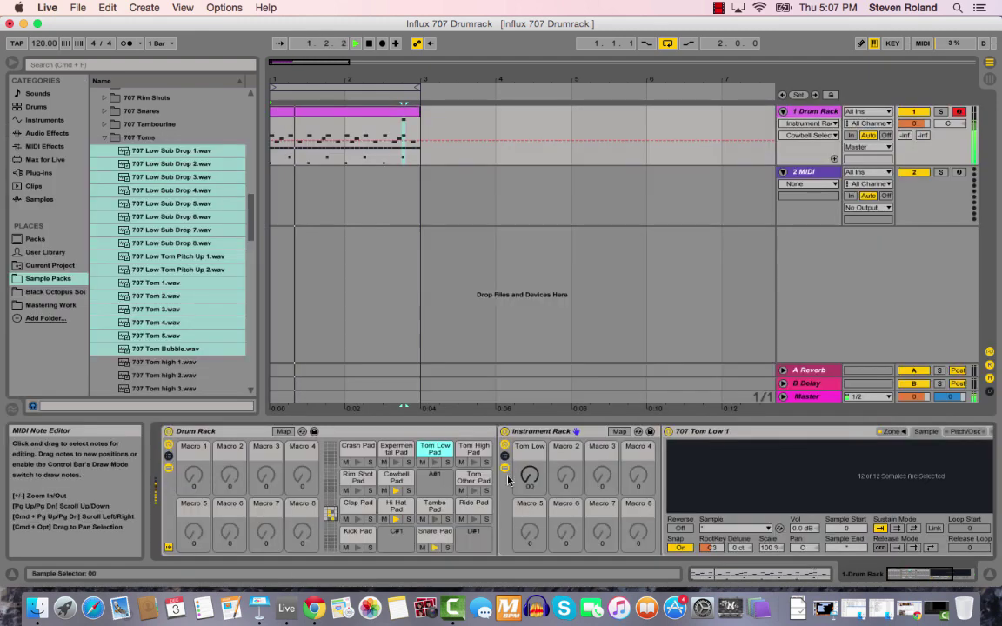
{"action": "left_click_drag", "start_coordinate": [435, 479], "coordinate": [434, 478]}
{"action": "left_click_drag", "start_coordinate": [430, 452], "coordinate": [401, 452]}
{"action": "left_click_drag", "start_coordinate": [468, 479], "coordinate": [440, 454]}
Step: Move the 2.4.1 tom note to the Tom Low Pad row, and add Tom Other Pad and Tom High Pad notes at 2.4.2 and 2.4.3
{"action": "key", "text": "shift+Tab"}
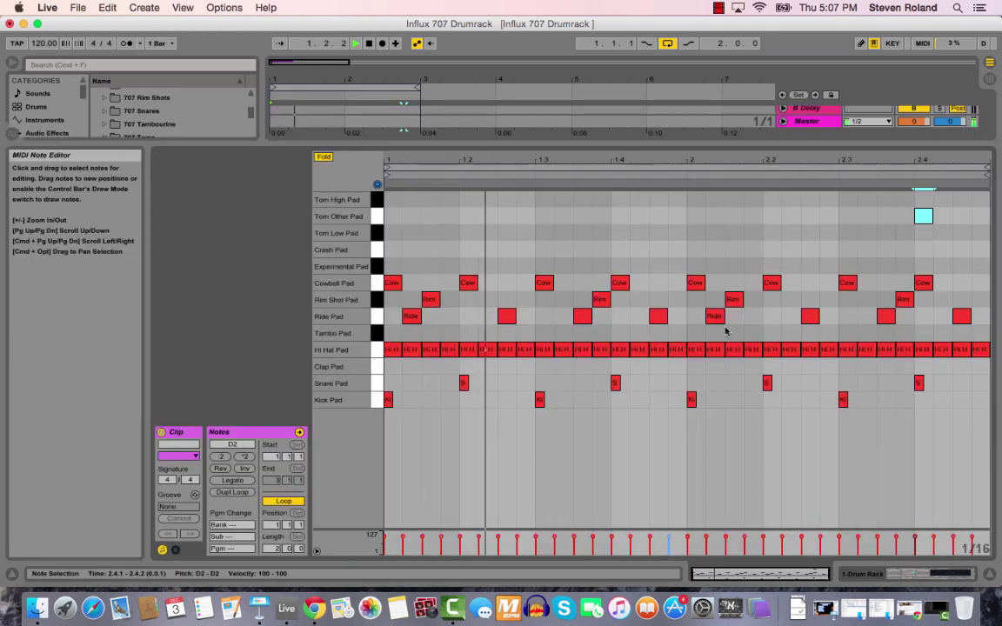
{"action": "left_click_drag", "start_coordinate": [922, 216], "coordinate": [922, 232]}
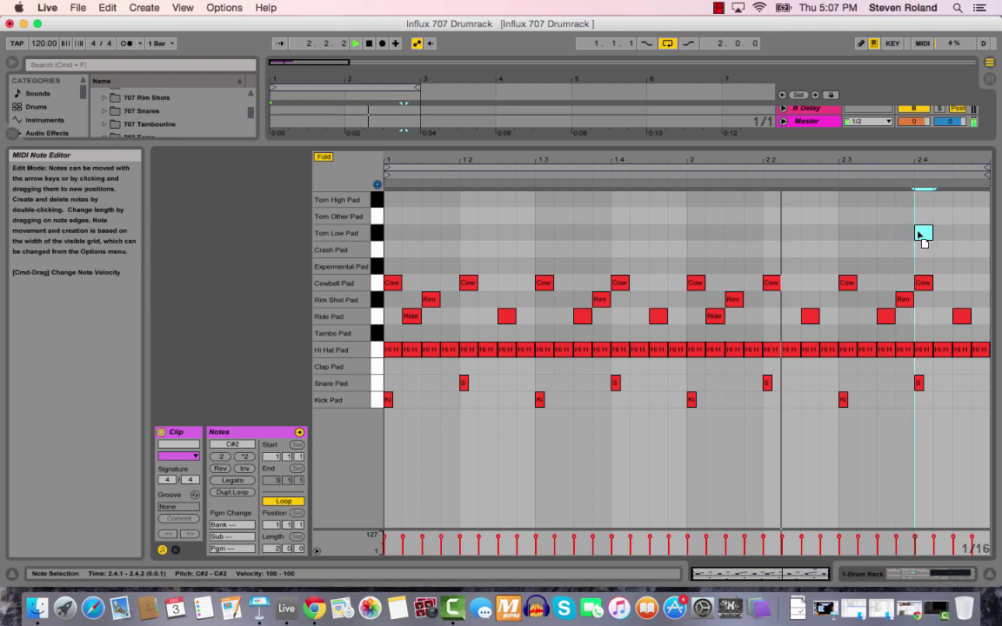
{"action": "double_click", "coordinate": [943, 216]}
{"action": "double_click", "coordinate": [963, 200]}
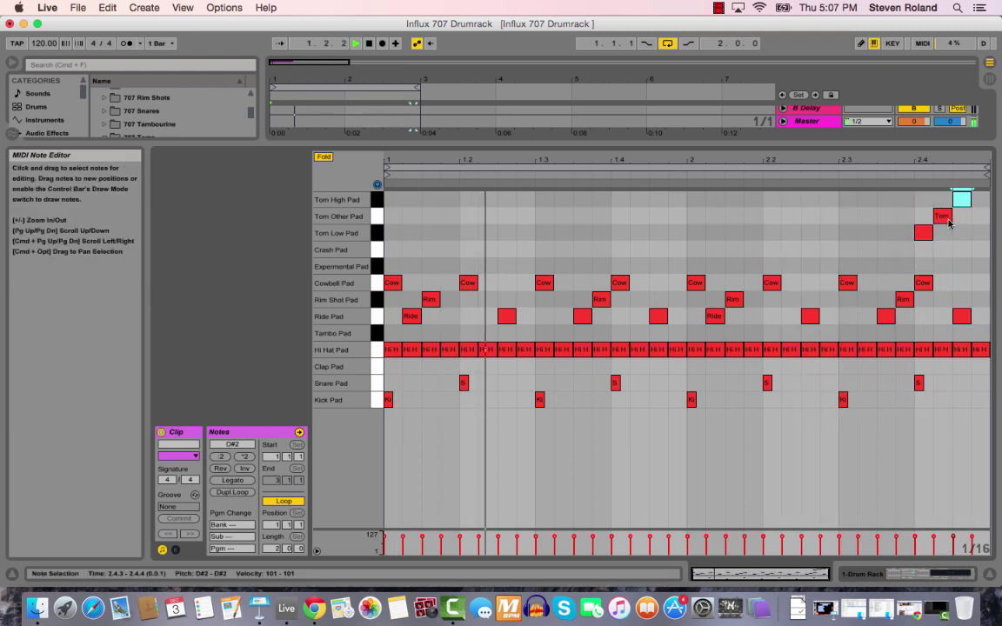
Step: Reverse the tom fill by moving the Tom High Pad note to 2.4.1 and the Tom Low Pad note to 2.4.3
{"action": "key", "text": "Left"}
{"action": "key", "text": "Left"}
{"action": "left_click", "coordinate": [947, 221]}
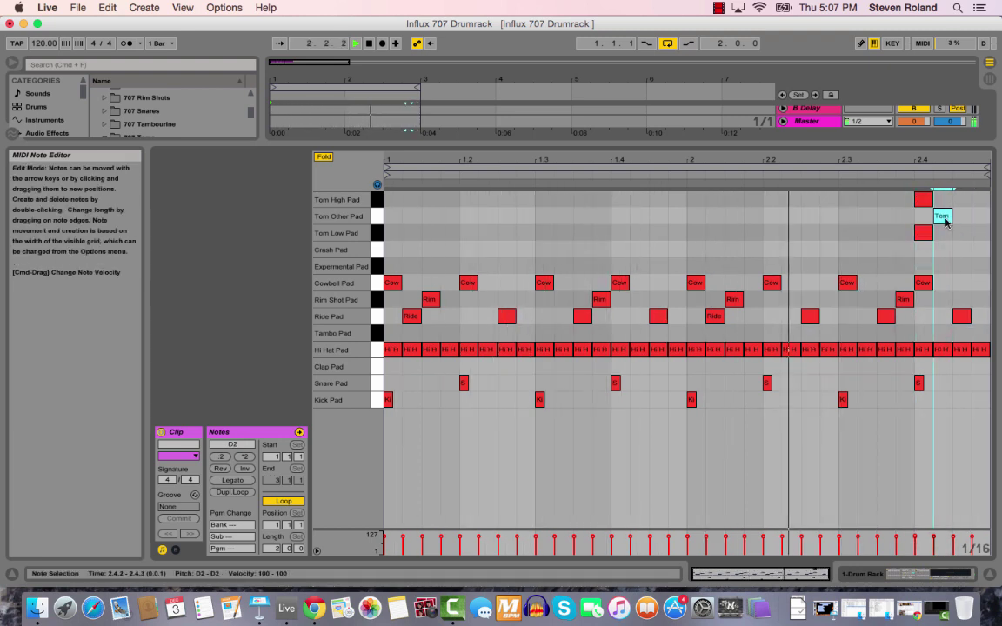
{"action": "left_click_drag", "start_coordinate": [922, 233], "coordinate": [961, 233]}
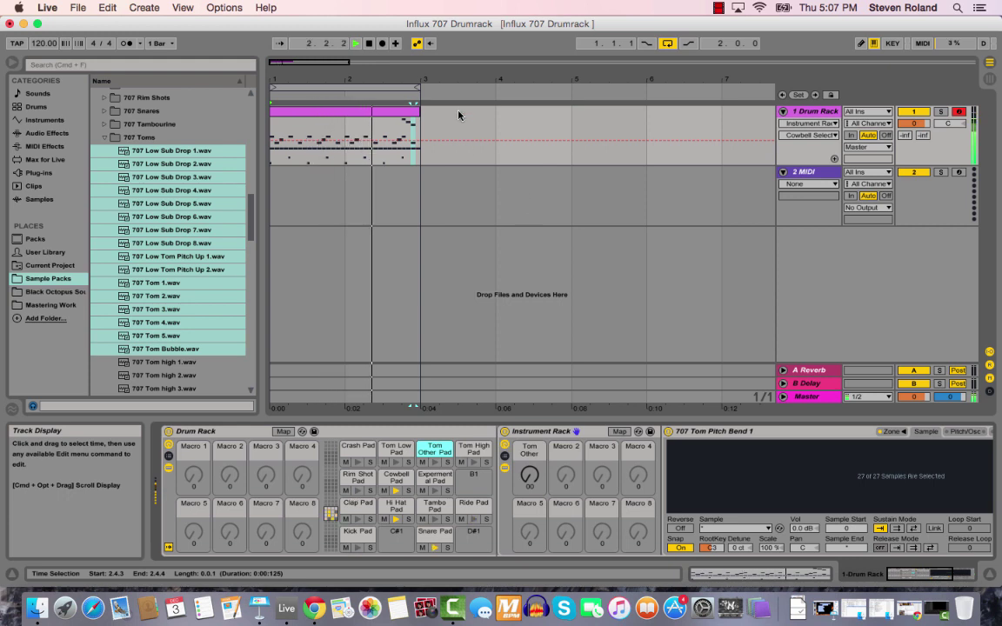
{"action": "left_click", "coordinate": [461, 150]}
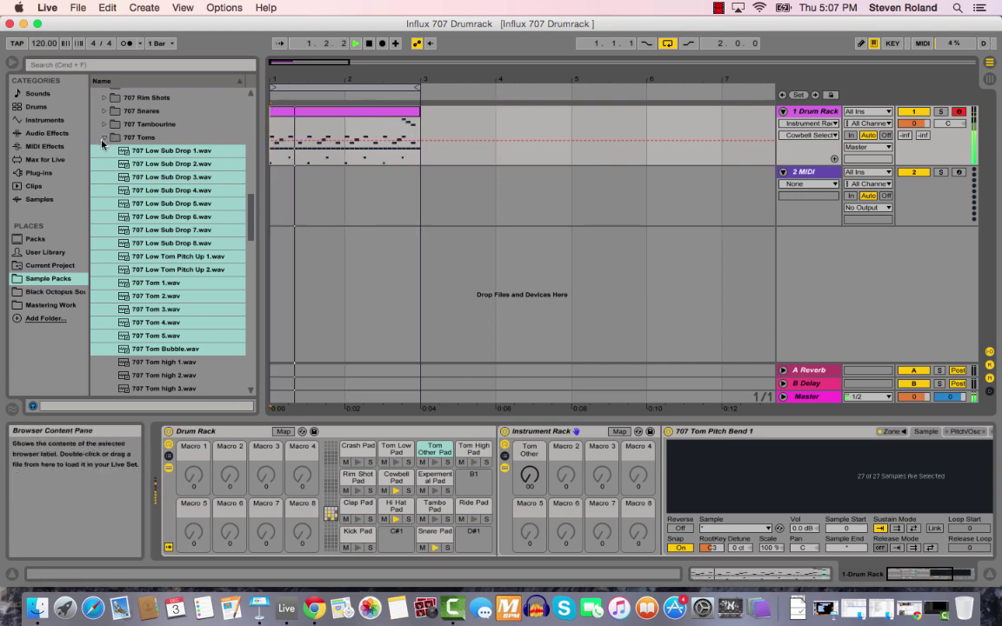
Step: Add sixteenth notes on the Tambo Pad row at every eighth-note position of bar 1, from 1.1.1 through 1.4.3
{"action": "double_click", "coordinate": [395, 110]}
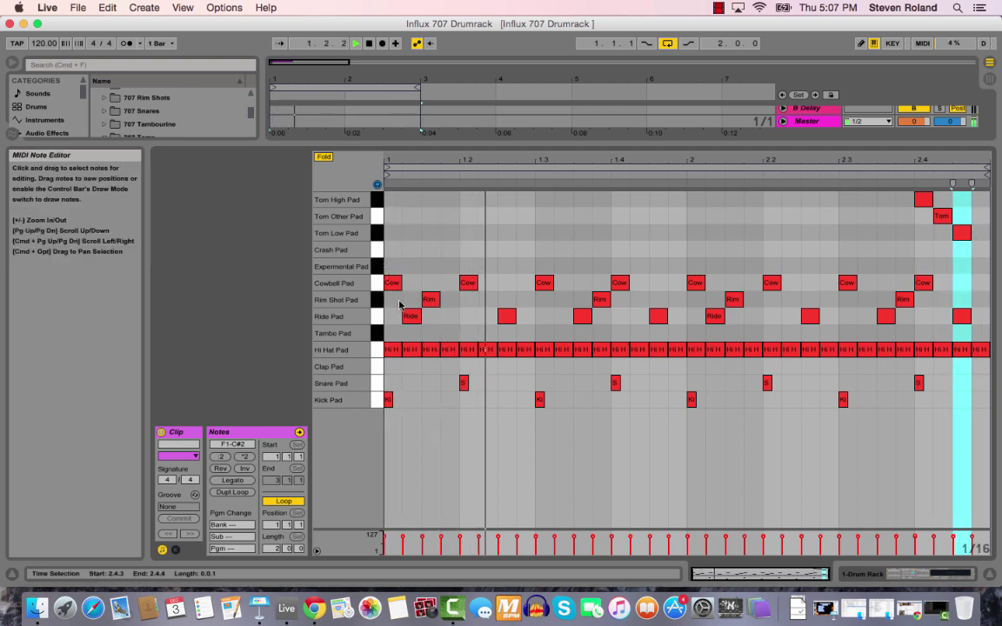
{"action": "double_click", "coordinate": [391, 333]}
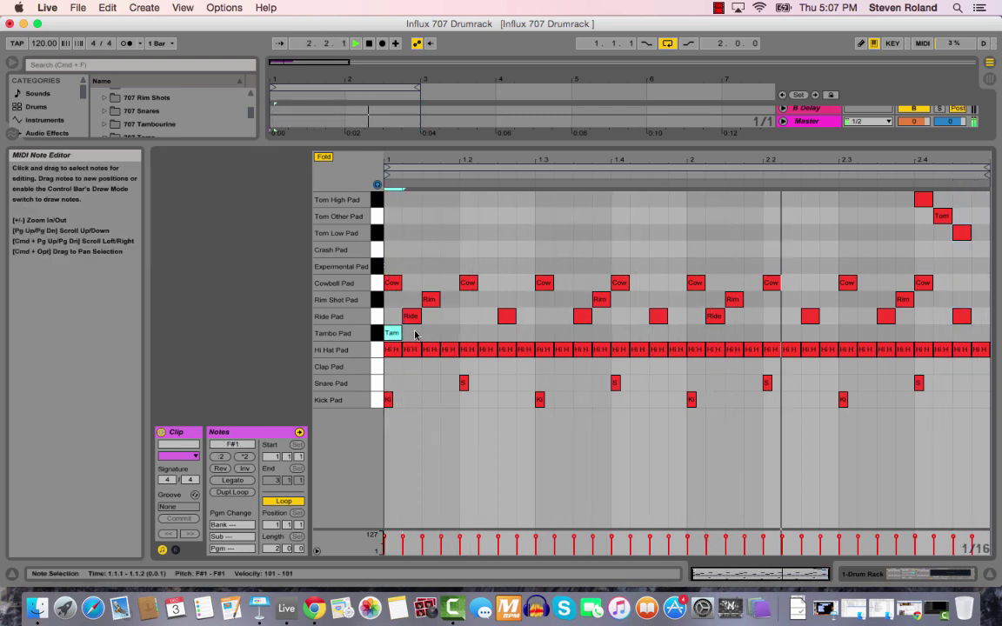
{"action": "double_click", "coordinate": [431, 333]}
{"action": "double_click", "coordinate": [468, 333]}
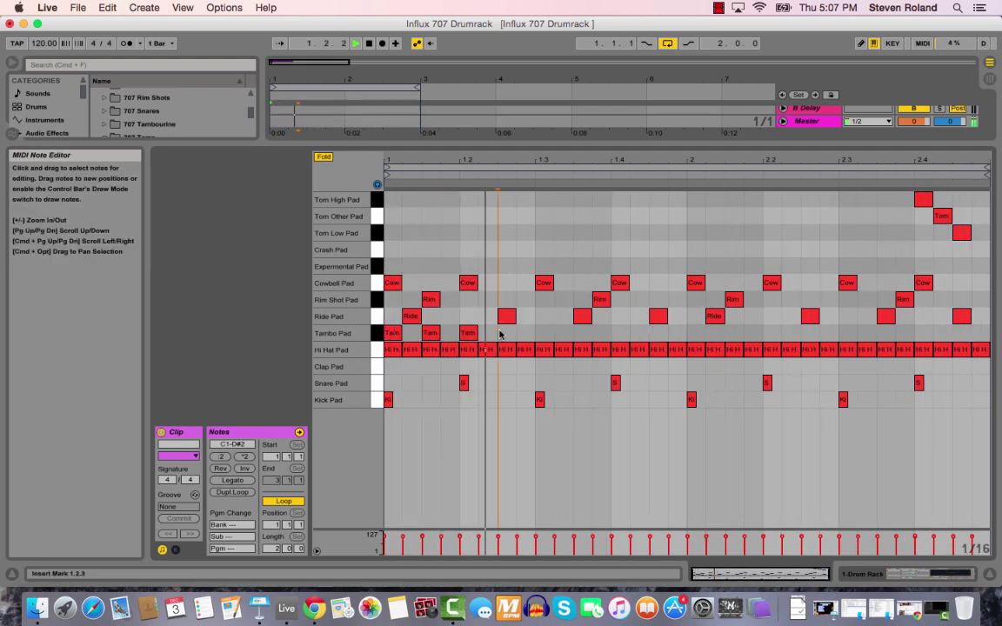
{"action": "double_click", "coordinate": [506, 333]}
{"action": "left_click", "coordinate": [539, 338]}
{"action": "double_click", "coordinate": [544, 333]}
{"action": "double_click", "coordinate": [582, 334]}
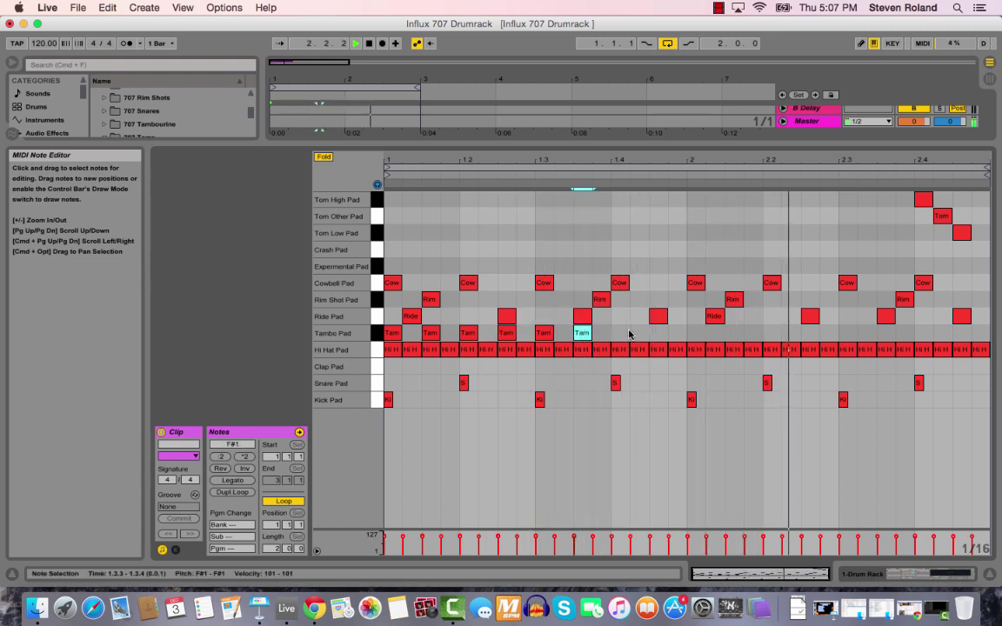
{"action": "double_click", "coordinate": [619, 333]}
{"action": "double_click", "coordinate": [659, 333]}
Step: Add Tambo Pad notes at 2.1.1 and 2.1.3, and duplicate the pair three times to fill bar 2
{"action": "double_click", "coordinate": [695, 333]}
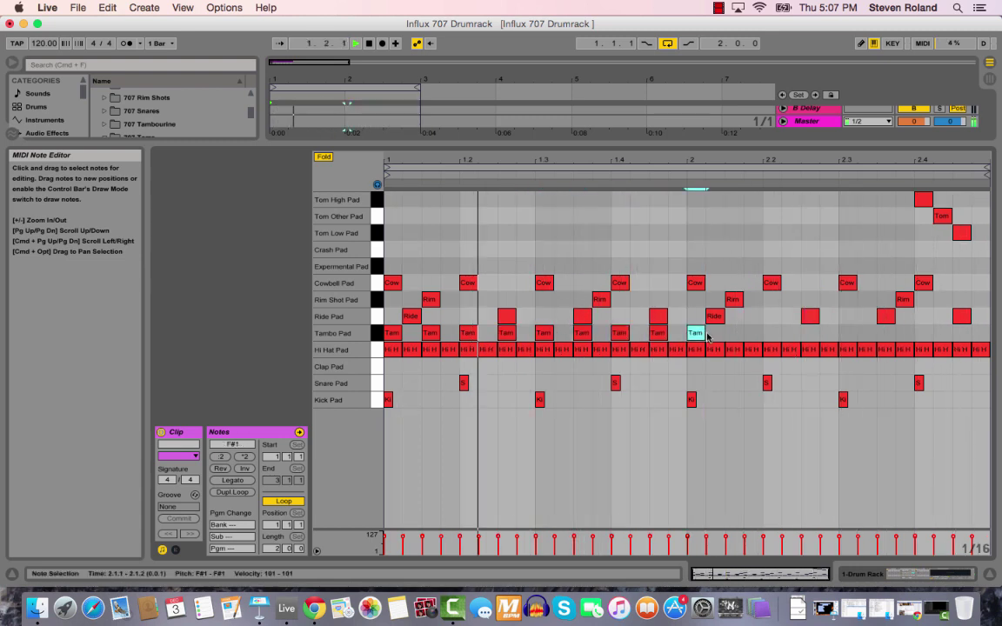
{"action": "double_click", "coordinate": [734, 333]}
{"action": "left_click", "coordinate": [695, 333], "text": "shift"}
{"action": "key", "text": "super+d"}
{"action": "key", "text": "super+d"}
{"action": "key", "text": "super+d"}
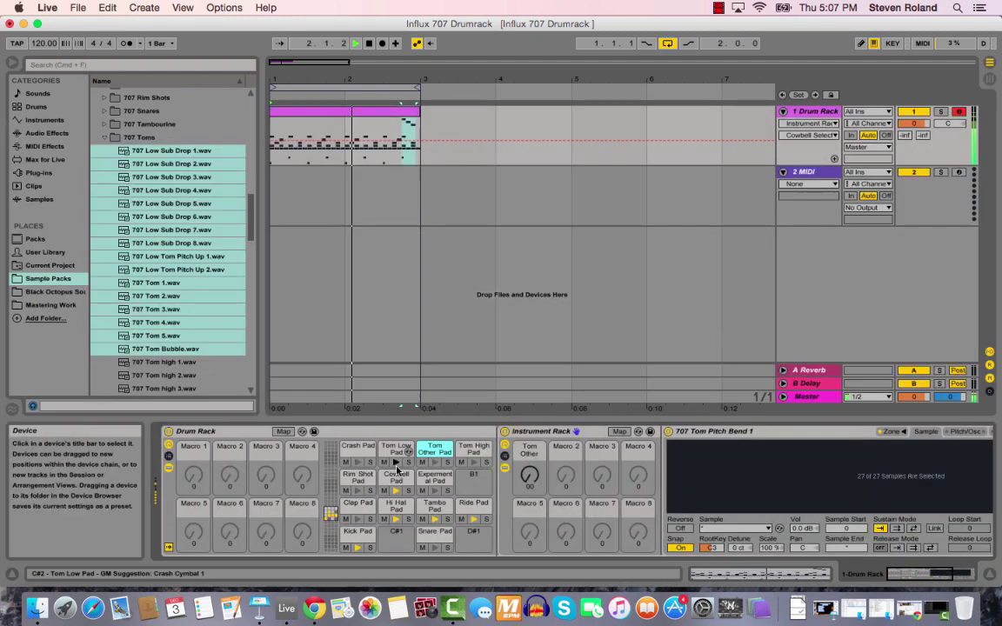
Step: Set the Tambo Pad's Tambo Selector macro to 59 and its sample volume to -1.3 dB while auditioning the loop
{"action": "left_click", "coordinate": [435, 505]}
{"action": "left_click_drag", "start_coordinate": [529, 481], "coordinate": [529, 453]}
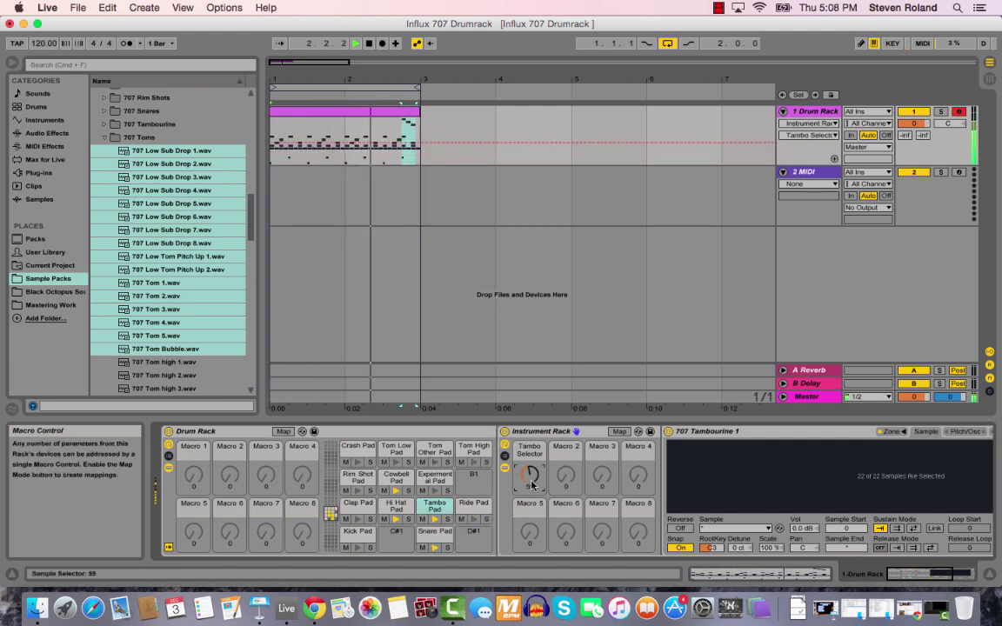
{"action": "left_click_drag", "start_coordinate": [803, 528], "coordinate": [803, 532]}
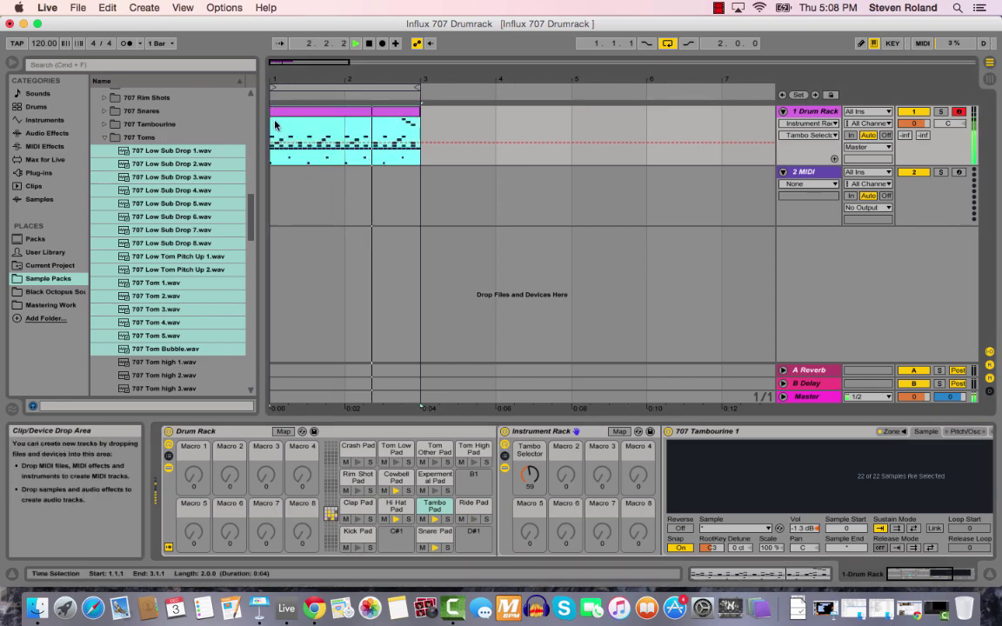
{"action": "left_click", "coordinate": [283, 181]}
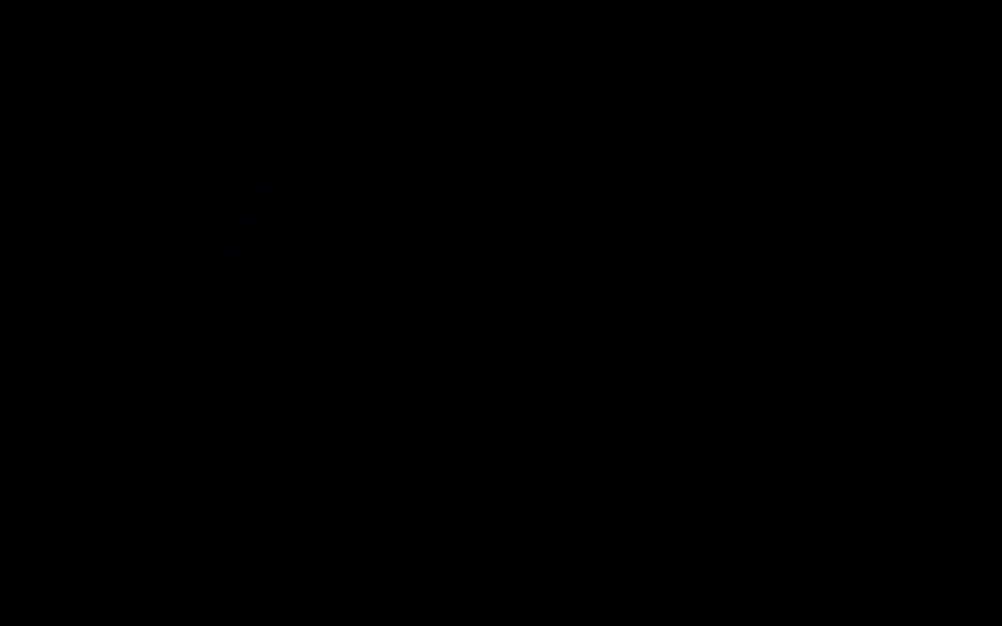